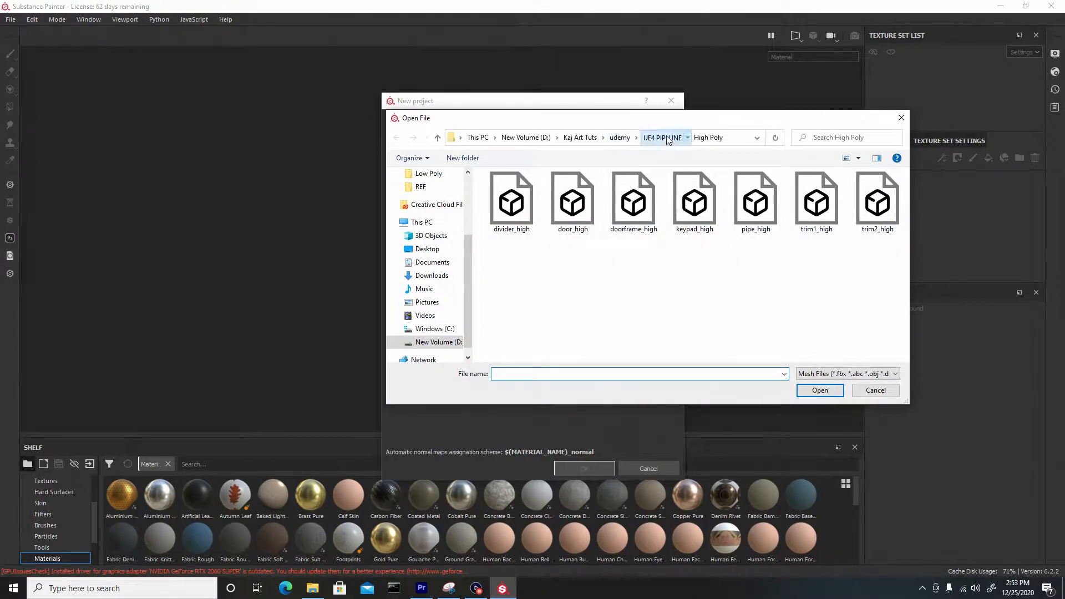
- Create a new project using divider_low from the Low Poly folder as the mesh
{"action": "left_click", "coordinate": [662, 137]}
{"action": "double_click", "coordinate": [502, 200]}
{"action": "left_click", "coordinate": [755, 202]}
{"action": "left_click", "coordinate": [819, 390]}
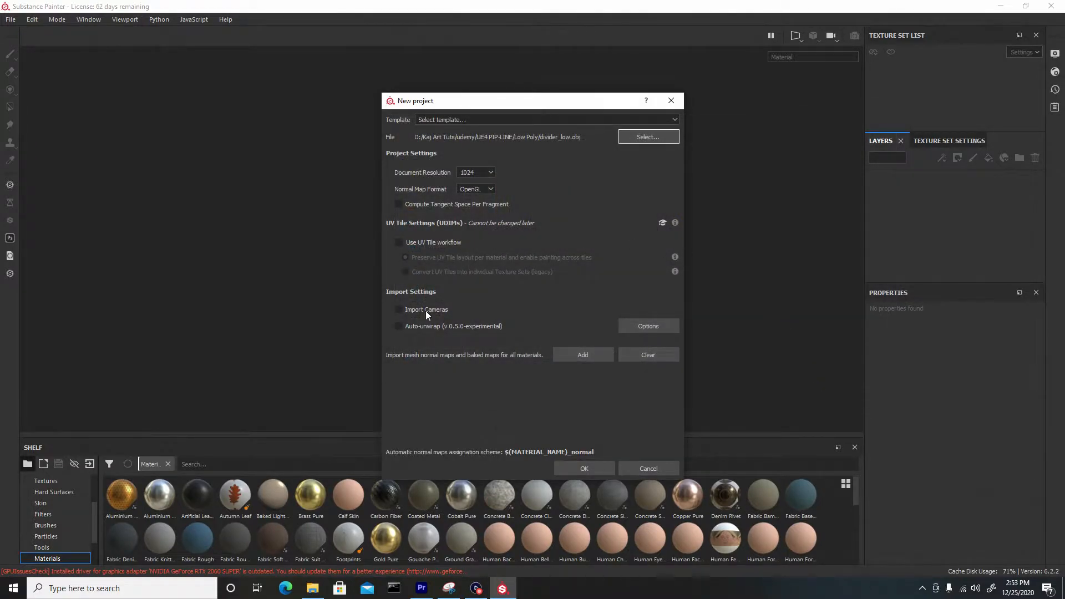
{"action": "left_click", "coordinate": [580, 470]}
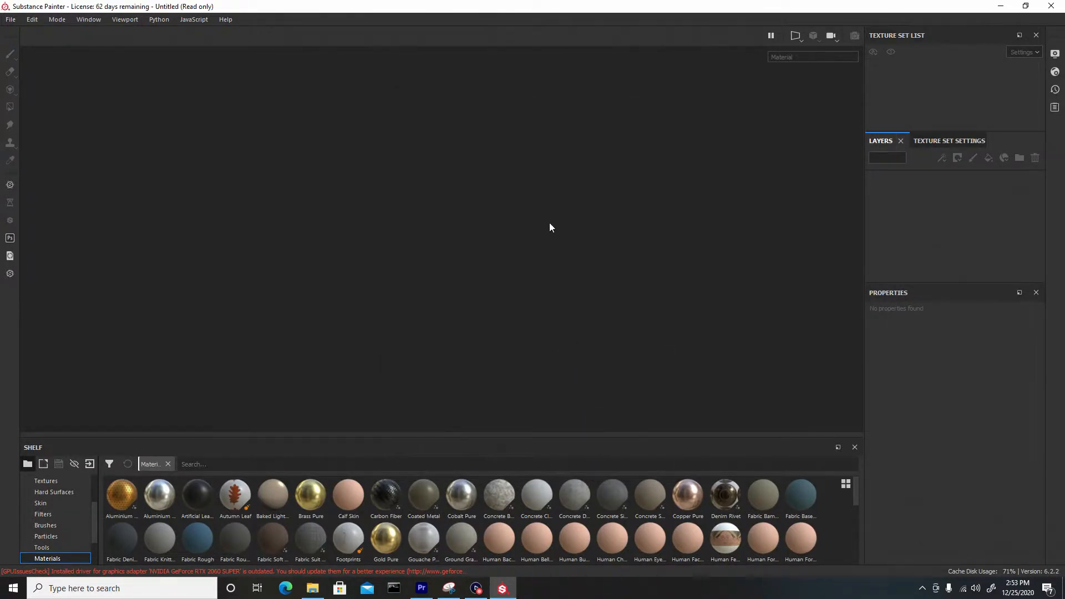
- Open the mesh map baking settings for the divider and set the output size to 4096
{"action": "left_click_drag", "start_coordinate": [596, 187], "coordinate": [464, 177], "text": "alt"}
{"action": "left_click", "coordinate": [954, 141]}
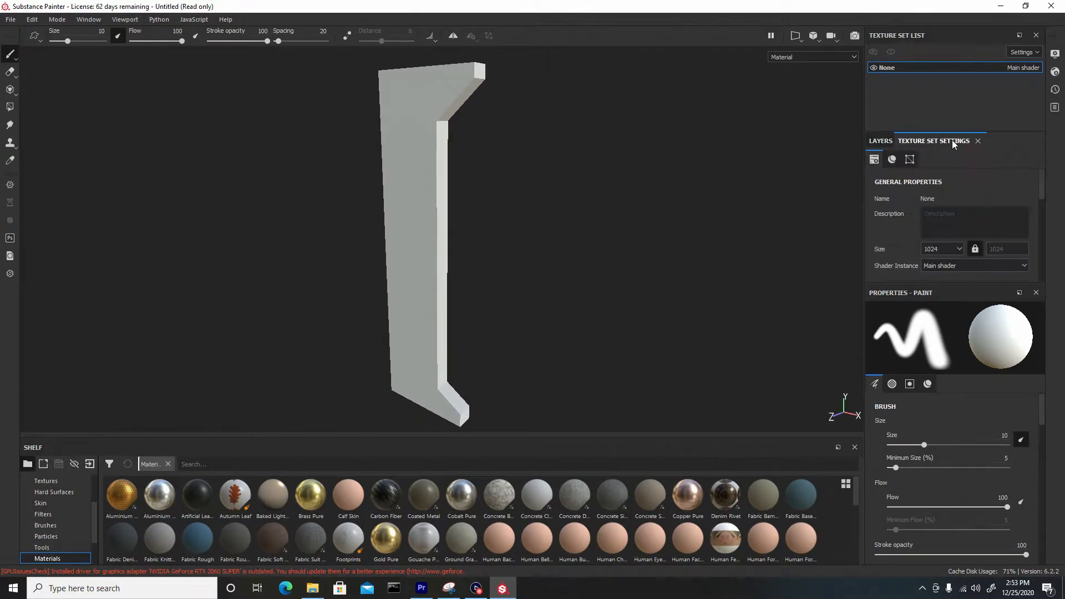
{"action": "scroll", "coordinate": [989, 212], "scroll_direction": "down", "scroll_amount": 2}
{"action": "scroll", "coordinate": [990, 211], "scroll_direction": "down", "scroll_amount": 4}
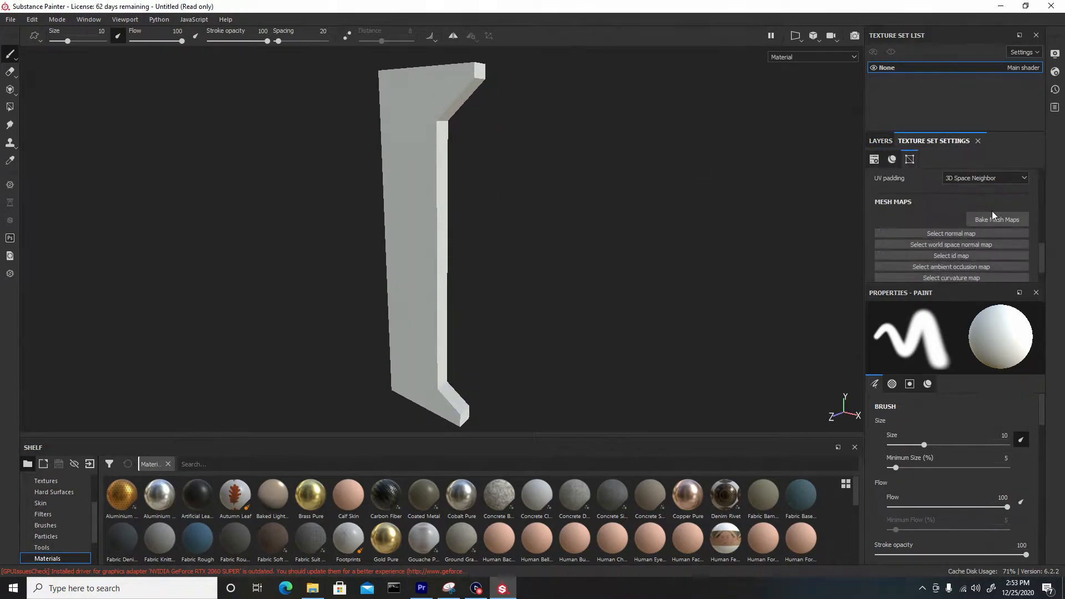
{"action": "left_click", "coordinate": [1002, 219]}
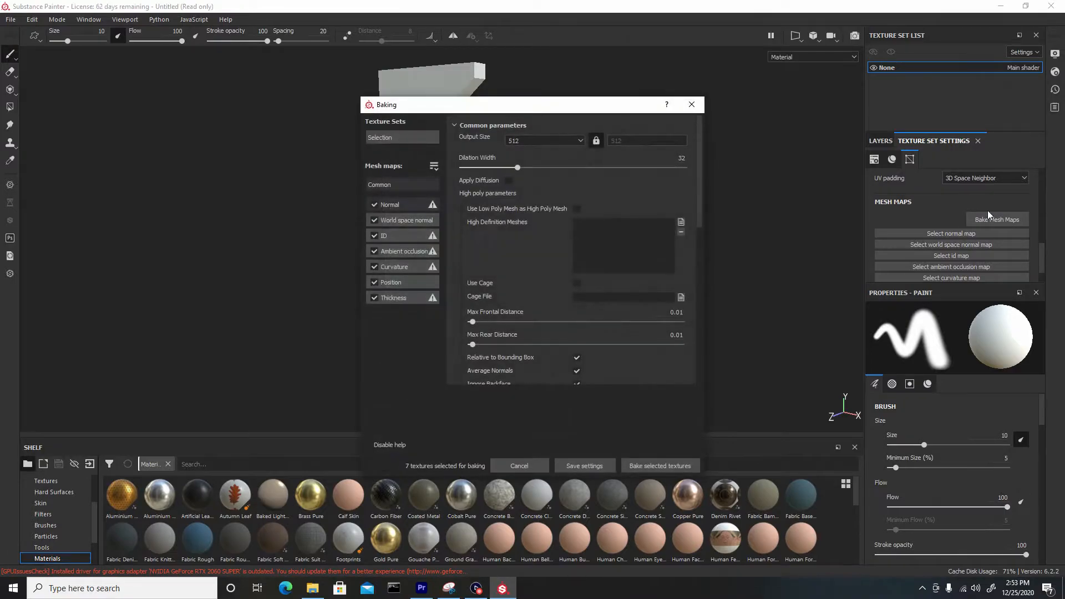
{"action": "left_click", "coordinate": [525, 141]}
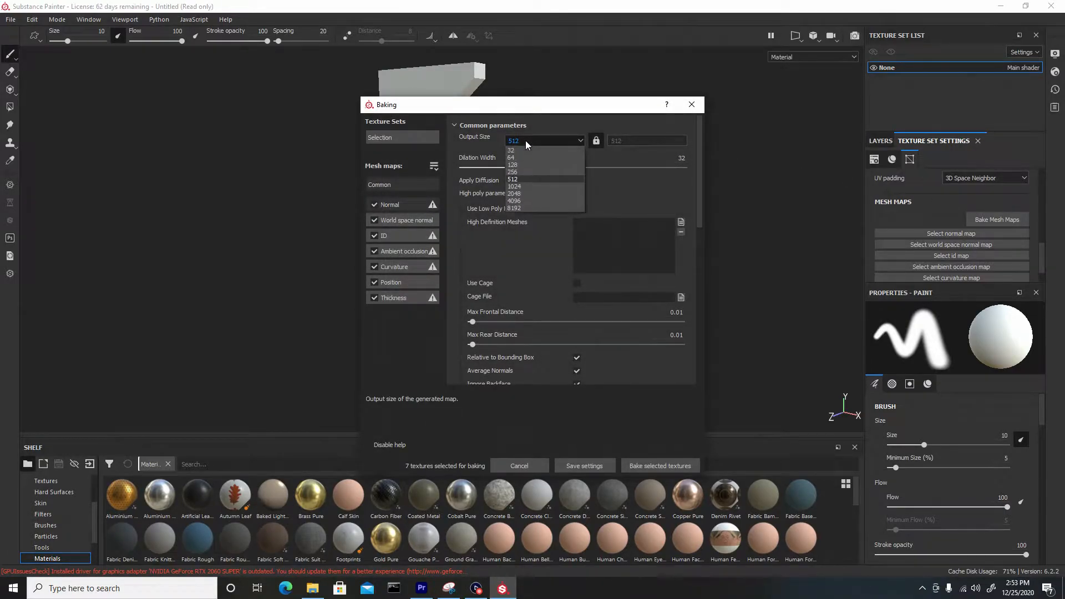
{"action": "left_click", "coordinate": [525, 199]}
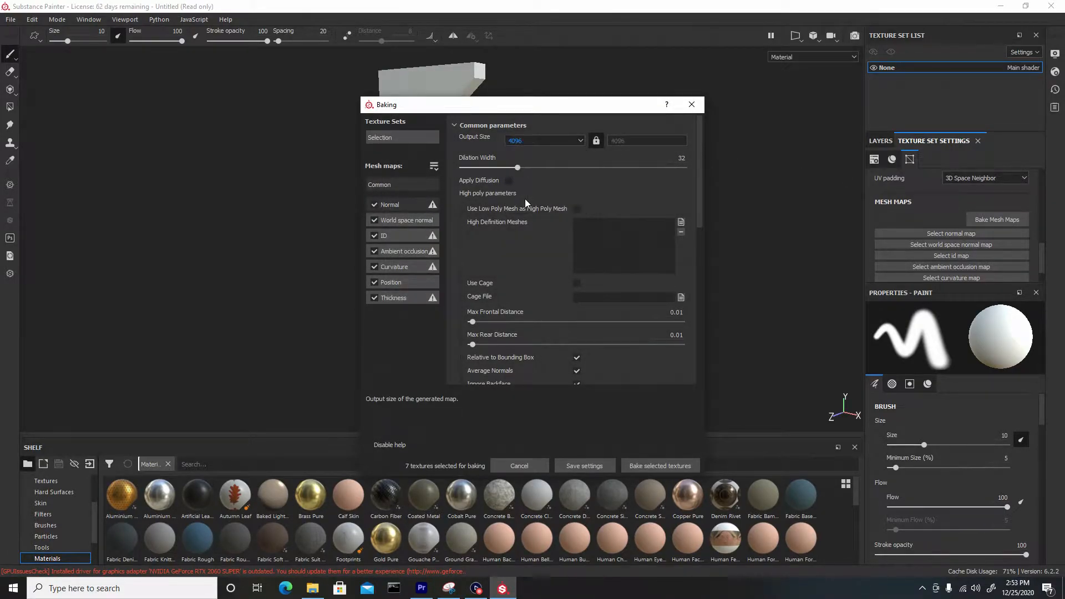
- Load divider_high from the High Poly folder as the high definition mesh for baking
{"action": "left_click", "coordinate": [682, 223]}
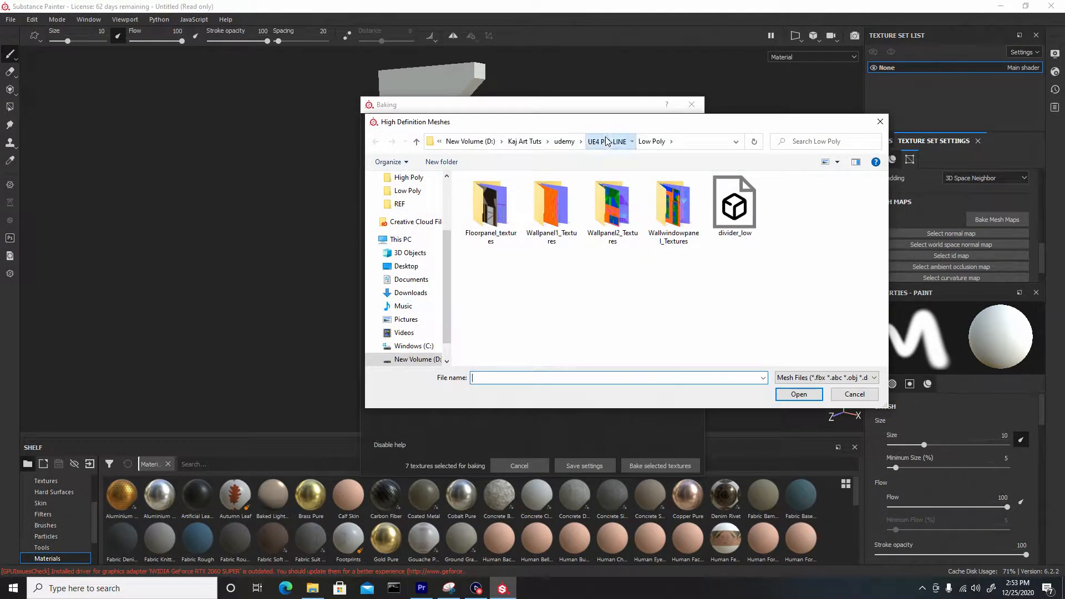
{"action": "left_click", "coordinate": [606, 141]}
{"action": "double_click", "coordinate": [531, 189]}
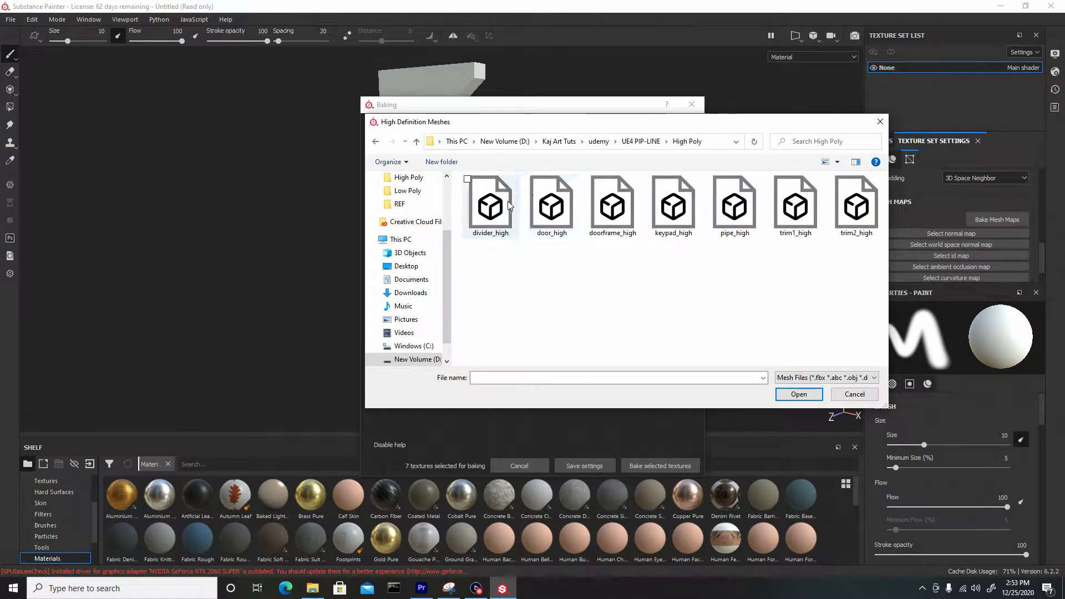
{"action": "double_click", "coordinate": [510, 201]}
- Set the max frontal and max rear distances to 0.024 and antialiasing to Subsampling 8x8
{"action": "scroll", "coordinate": [518, 261], "scroll_direction": "down", "scroll_amount": 3}
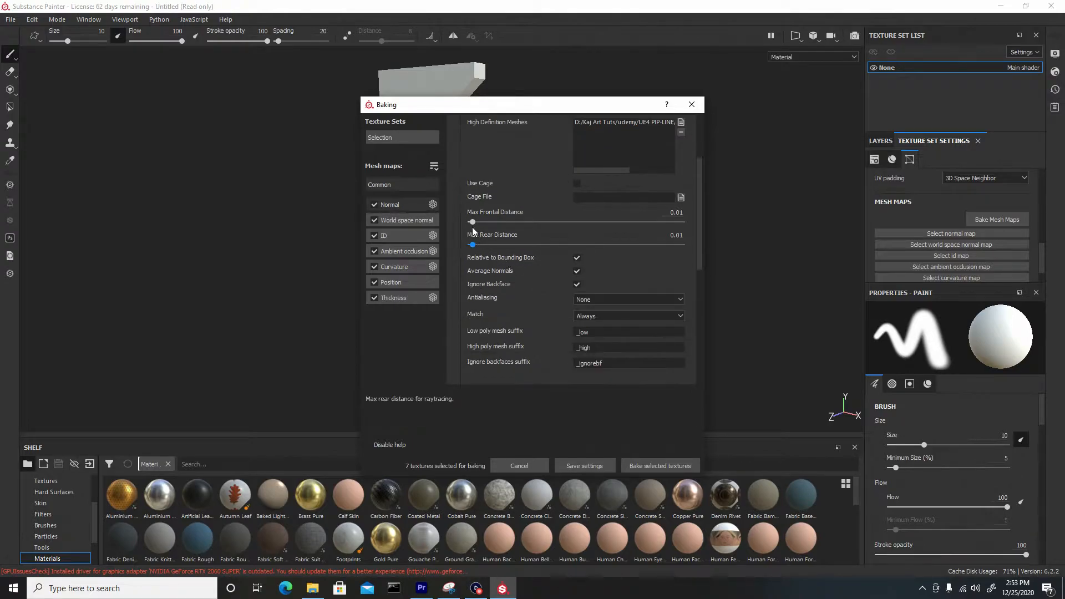
{"action": "left_click_drag", "start_coordinate": [472, 222], "coordinate": [473, 223]}
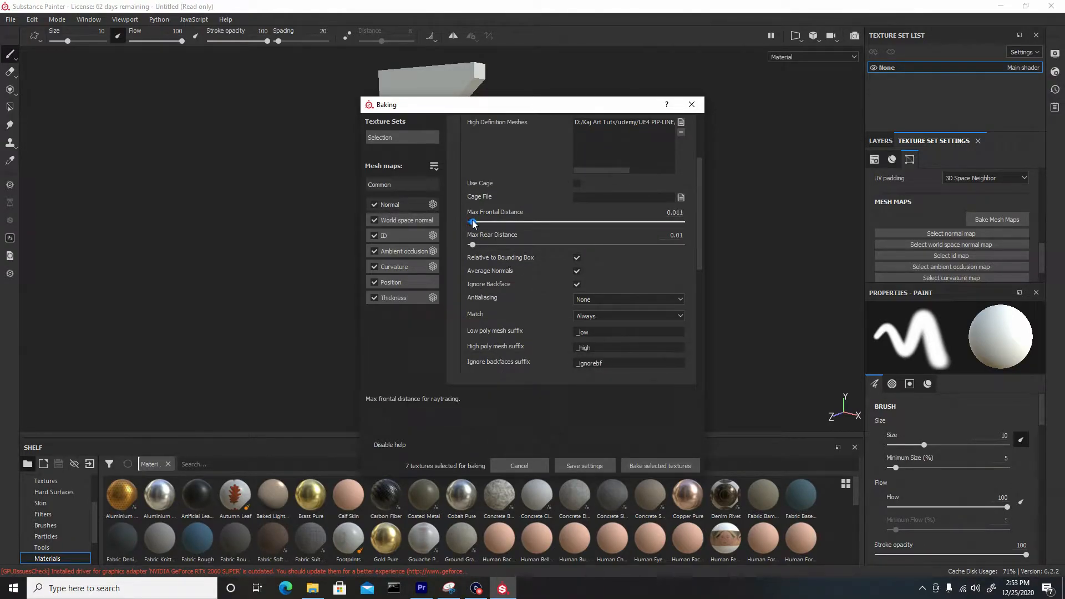
{"action": "left_click_drag", "start_coordinate": [474, 244], "coordinate": [476, 245]}
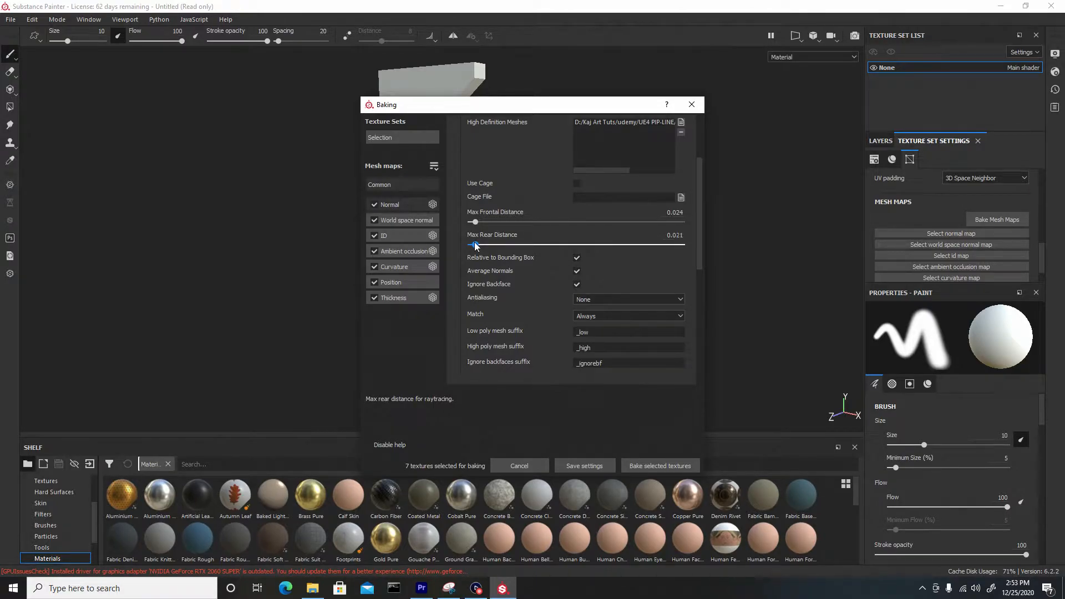
{"action": "scroll", "coordinate": [527, 277], "scroll_direction": "down", "scroll_amount": 3}
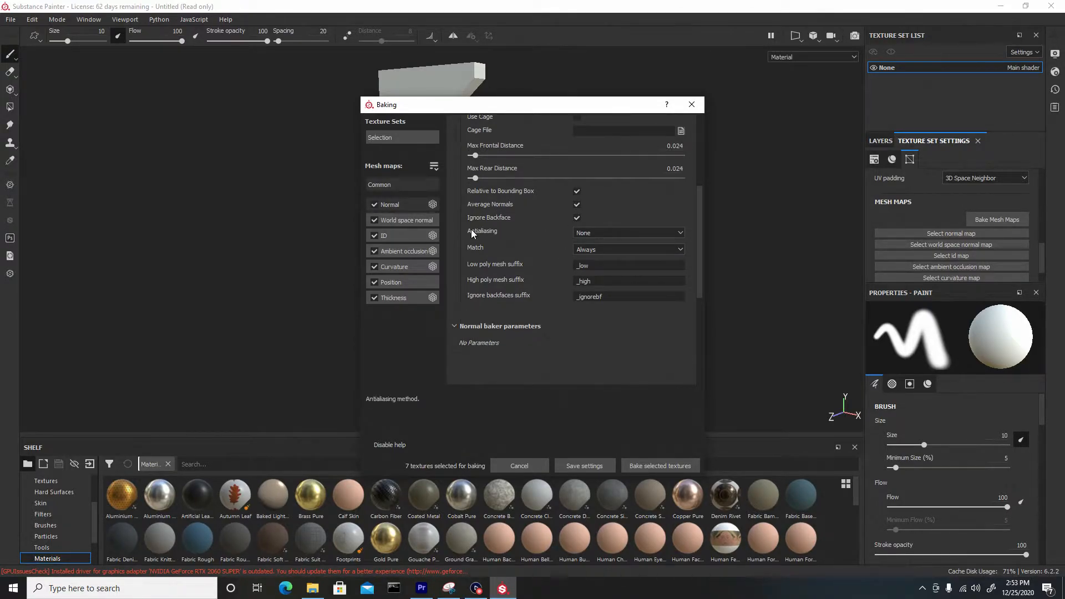
{"action": "left_click", "coordinate": [624, 232]}
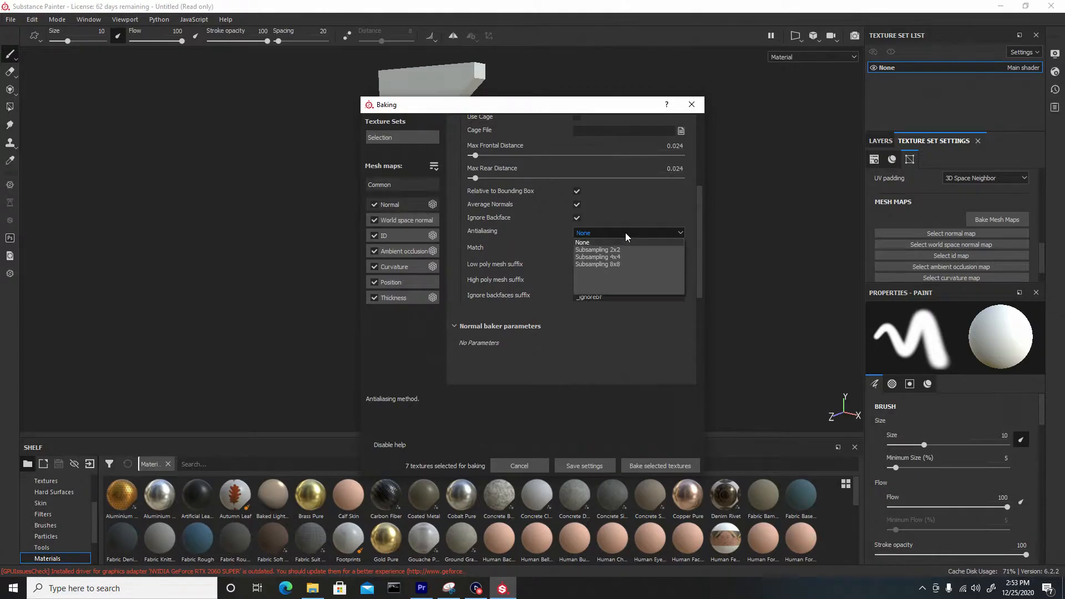
{"action": "left_click", "coordinate": [616, 263]}
- Bake the selected mesh maps for the divider and dismiss the baking report
{"action": "left_click", "coordinate": [696, 463]}
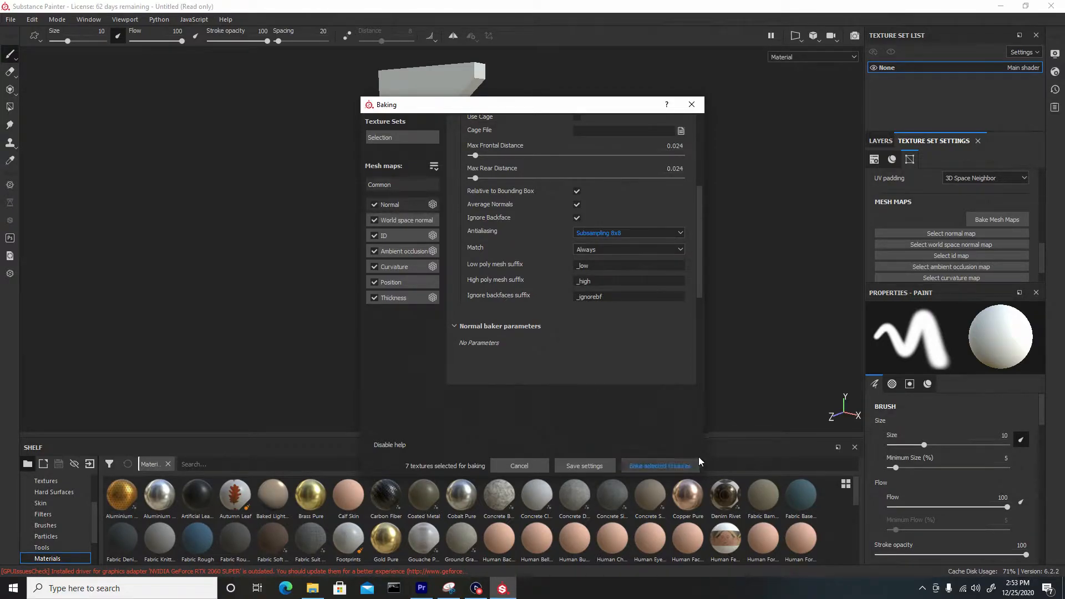
{"action": "left_click", "coordinate": [647, 465]}
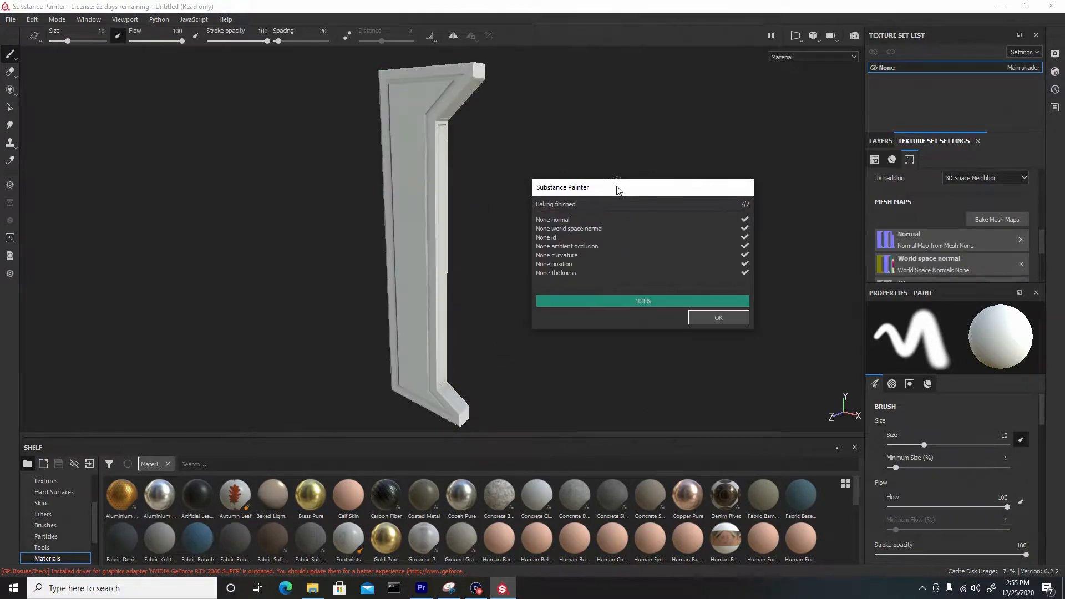
{"action": "left_click", "coordinate": [712, 319]}
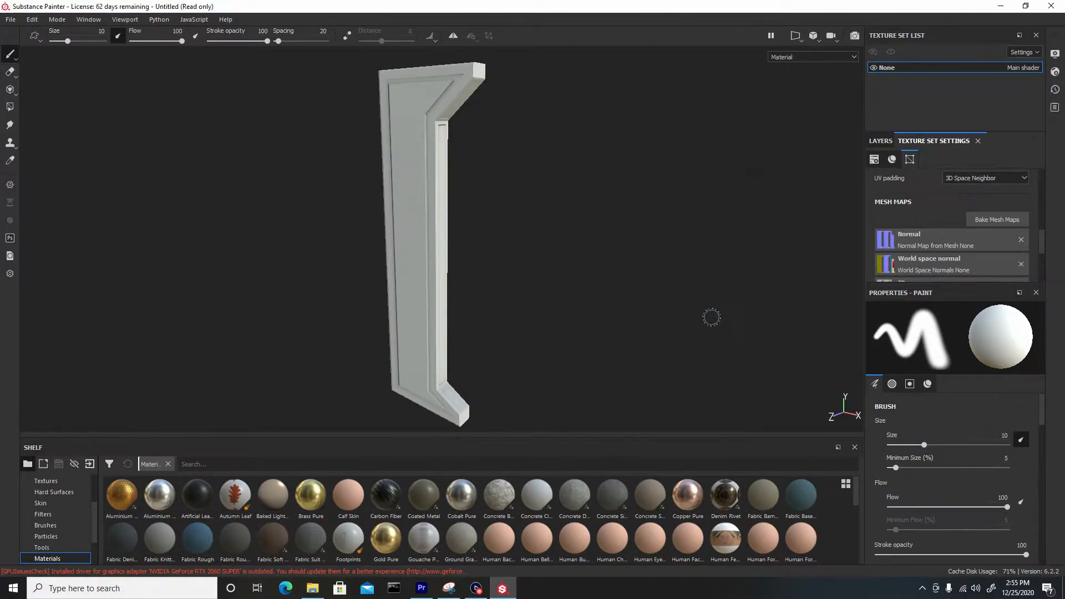
- Apply the Plastic Glossy Stained smart material to the divider
{"action": "left_click", "coordinate": [879, 141]}
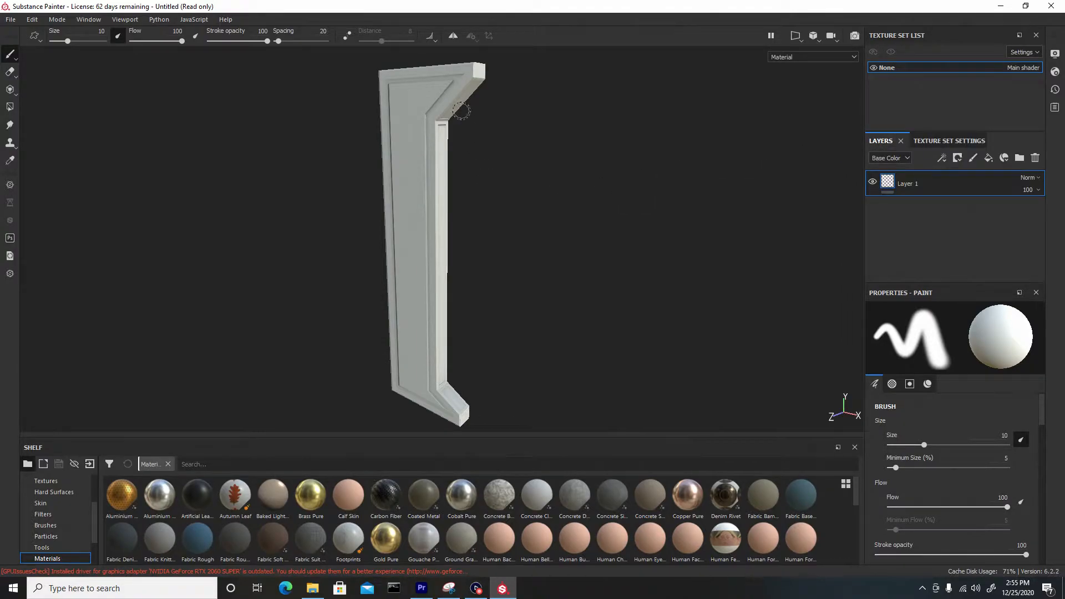
{"action": "left_click_drag", "start_coordinate": [409, 232], "coordinate": [452, 237], "text": "alt"}
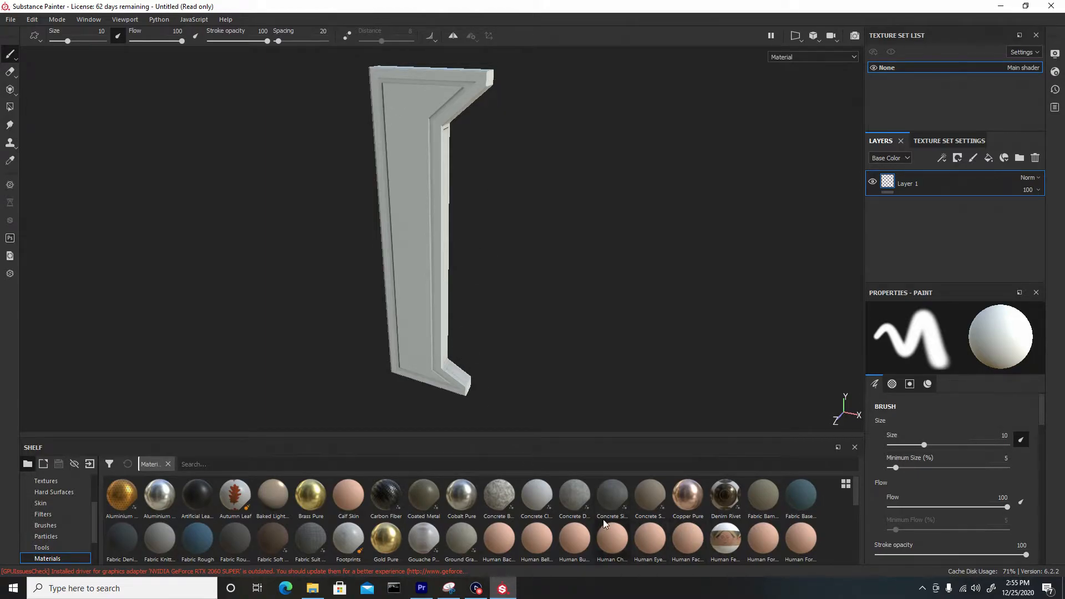
{"action": "scroll", "coordinate": [571, 521], "scroll_direction": "down", "scroll_amount": 5}
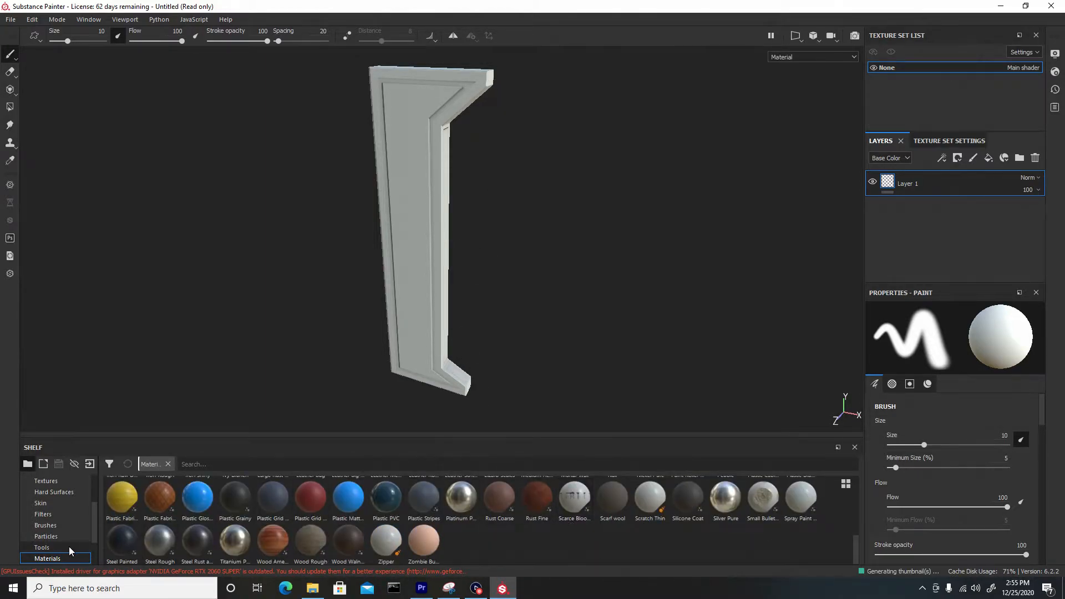
{"action": "scroll", "coordinate": [69, 517], "scroll_direction": "down", "scroll_amount": 2}
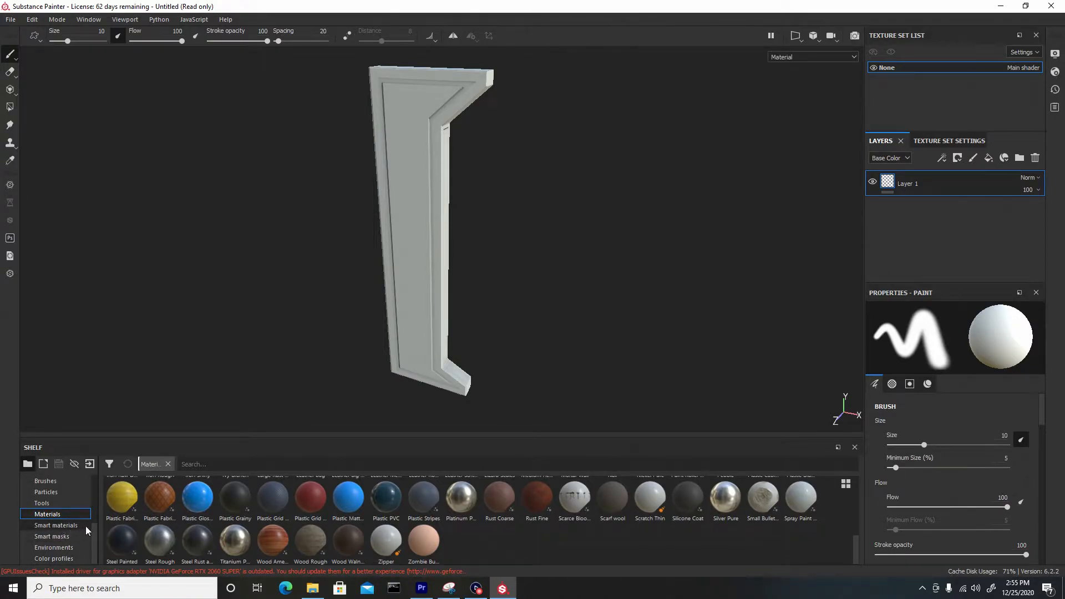
{"action": "left_click", "coordinate": [58, 525]}
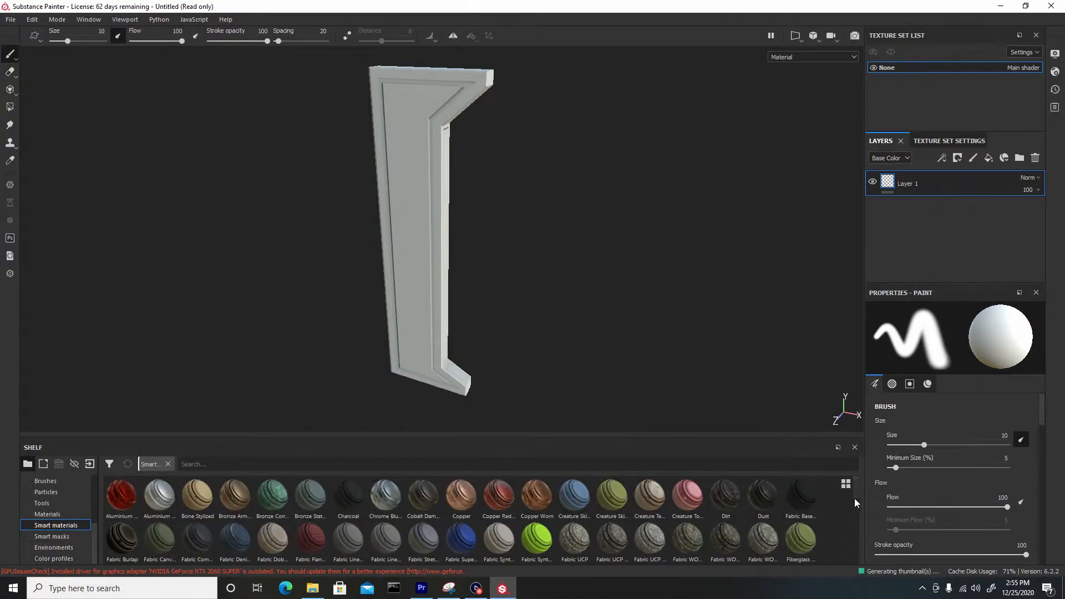
{"action": "left_click_drag", "start_coordinate": [855, 497], "coordinate": [856, 533]}
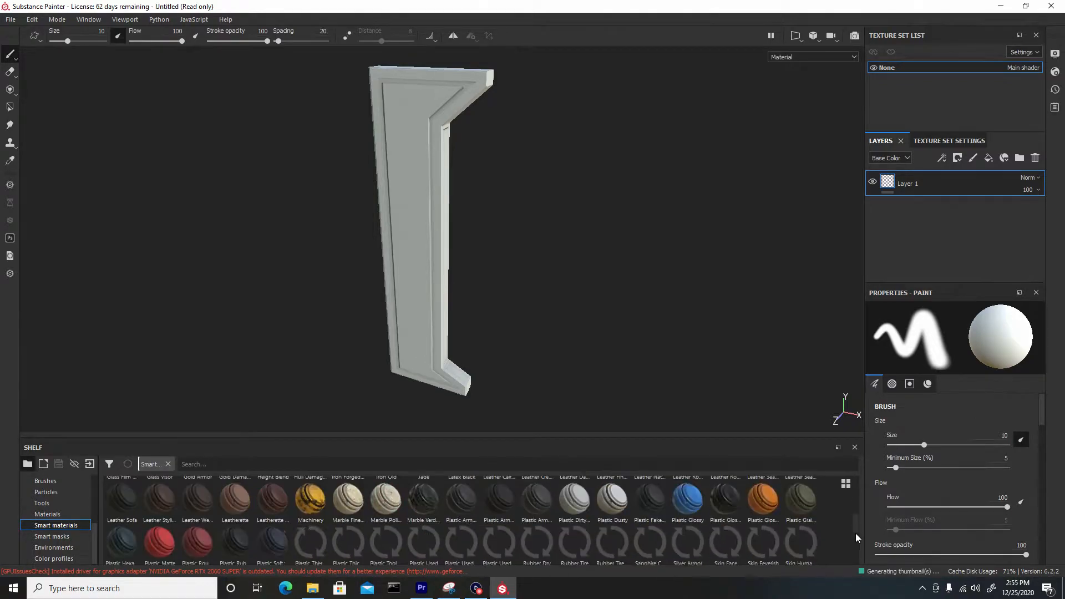
{"action": "left_click_drag", "start_coordinate": [760, 493], "coordinate": [421, 188]}
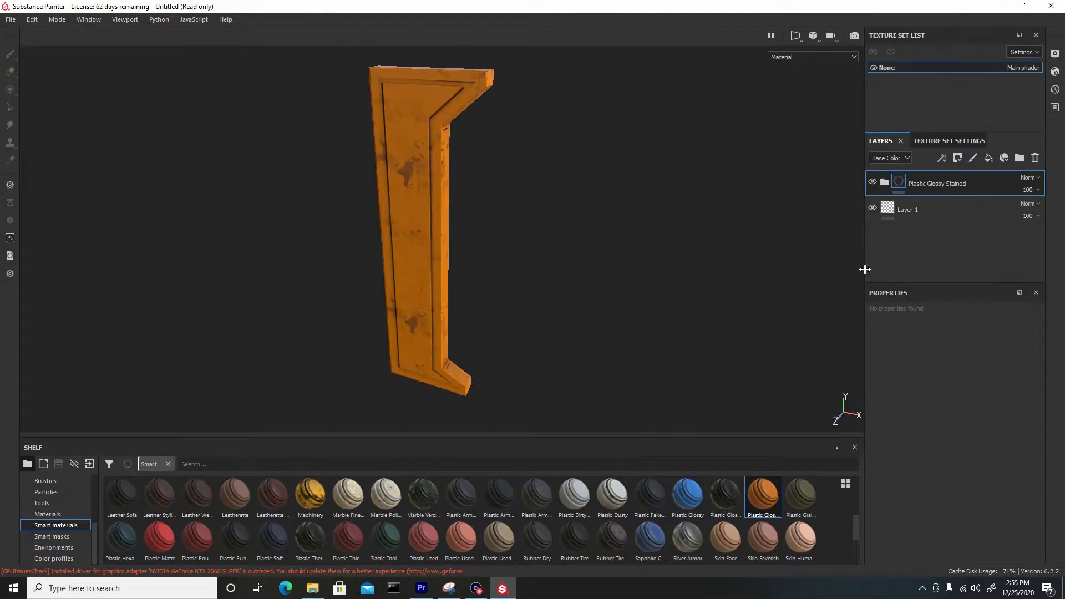
- Hide the Stain and Dust layers of the Plastic Glossy Stained folder and rename the folder "base color"
{"action": "left_click", "coordinate": [886, 183]}
{"action": "scroll", "coordinate": [900, 229], "scroll_direction": "down", "scroll_amount": 1}
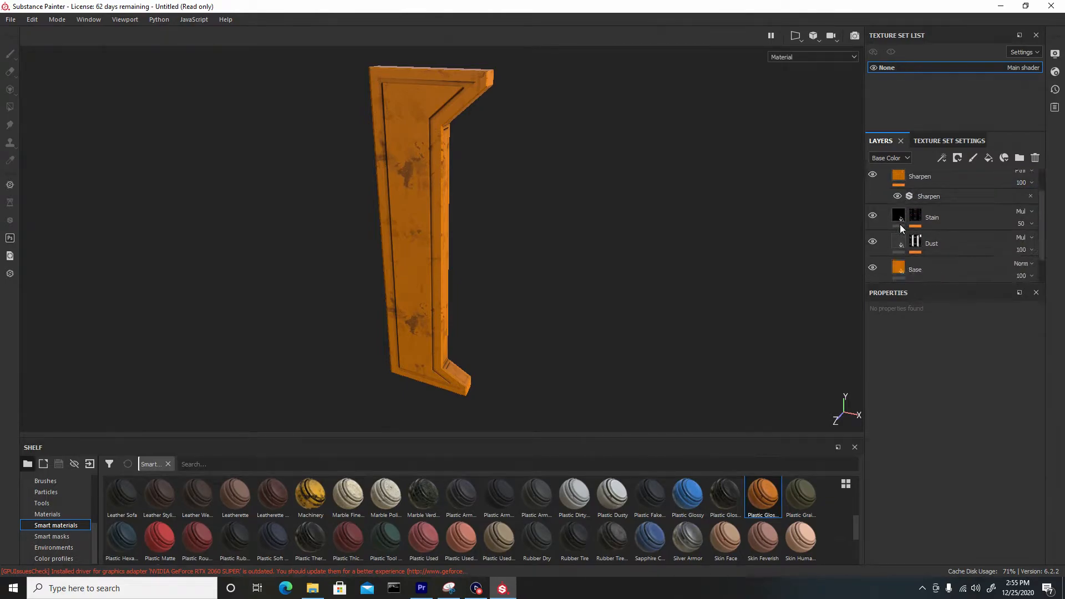
{"action": "left_click", "coordinate": [873, 242]}
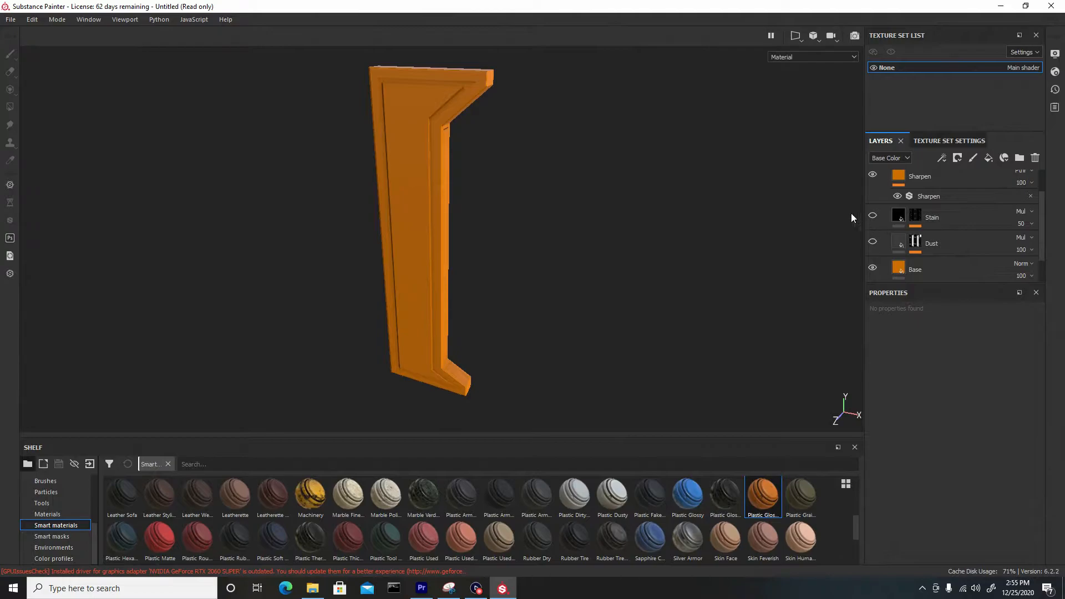
{"action": "scroll", "coordinate": [904, 211], "scroll_direction": "up", "scroll_amount": 1}
{"action": "left_click", "coordinate": [885, 183]}
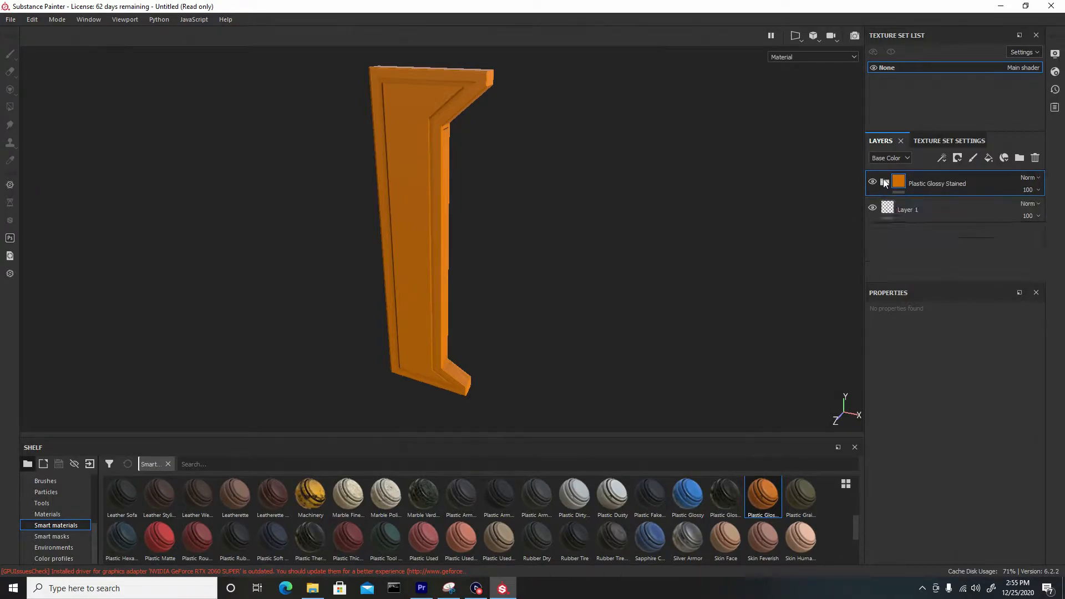
{"action": "left_click_drag", "start_coordinate": [608, 296], "coordinate": [560, 280], "text": "alt"}
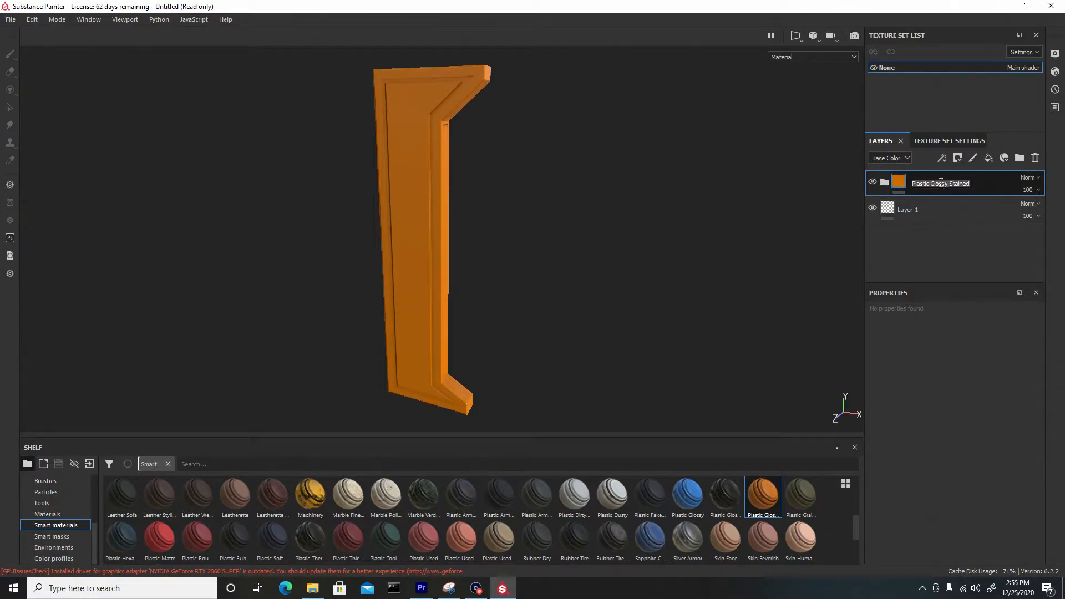
{"action": "type", "text": "base color"}
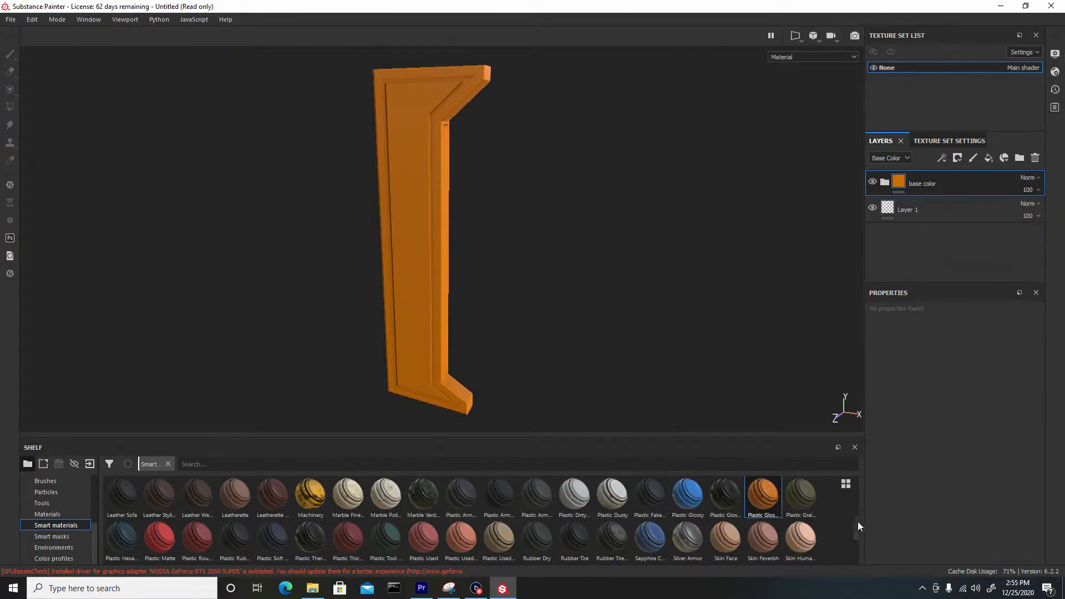
- Apply the Fabric Stretchy Sci-Fi smart material to the divider and expand its layer folder
{"action": "left_click_drag", "start_coordinate": [859, 522], "coordinate": [860, 491]}
{"action": "left_click_drag", "start_coordinate": [423, 521], "coordinate": [426, 234]}
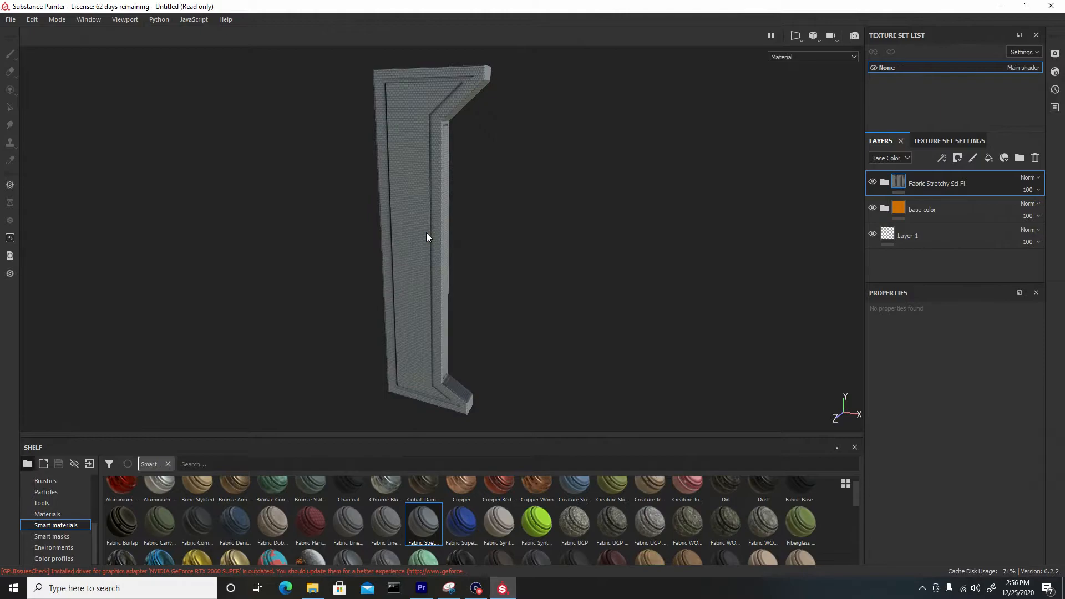
{"action": "left_click", "coordinate": [885, 183]}
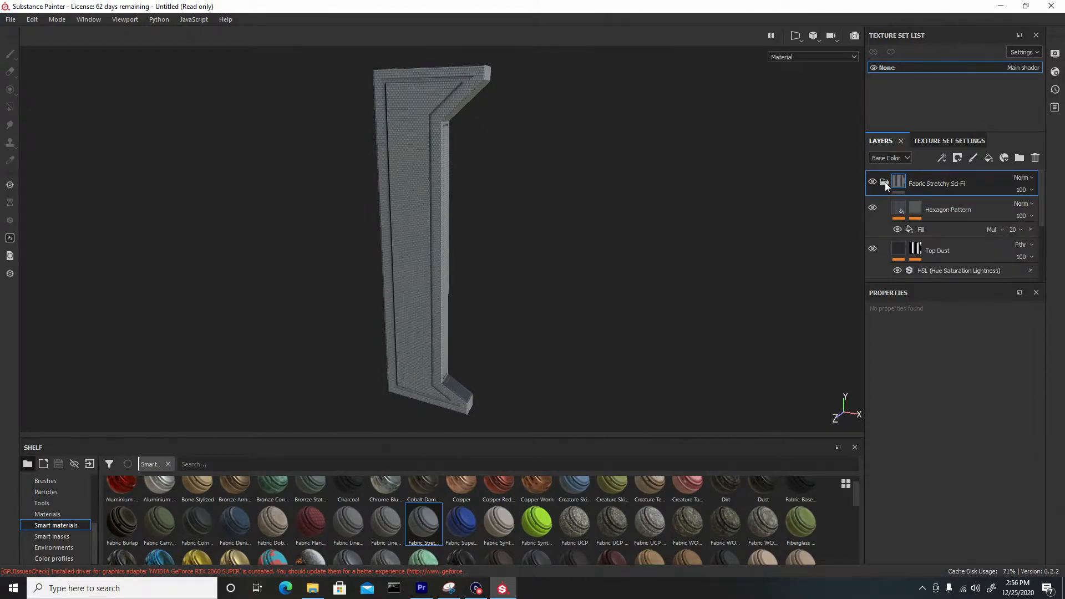
- Set the Hexagon Pattern layer's base color to orange with RGB 1.000, 0.395, 0.000
{"action": "left_click", "coordinate": [900, 209]}
{"action": "scroll", "coordinate": [960, 478], "scroll_direction": "down", "scroll_amount": 2}
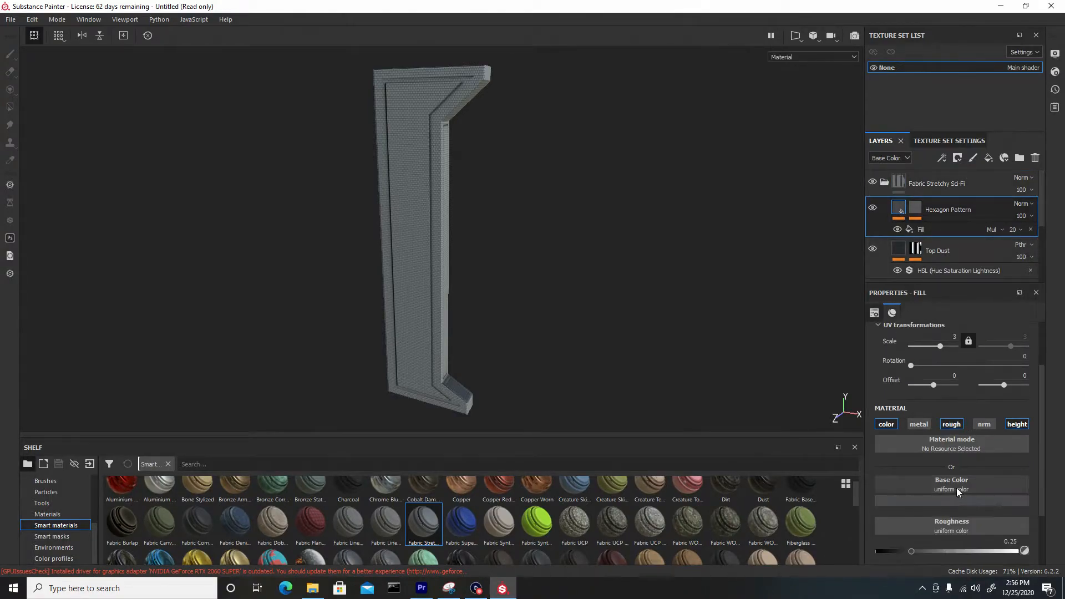
{"action": "left_click", "coordinate": [951, 501]}
{"action": "left_click_drag", "start_coordinate": [1004, 423], "coordinate": [1008, 471]}
{"action": "left_click", "coordinate": [989, 396]}
{"action": "left_click_drag", "start_coordinate": [991, 395], "coordinate": [1000, 383]}
{"action": "left_click", "coordinate": [1011, 472]}
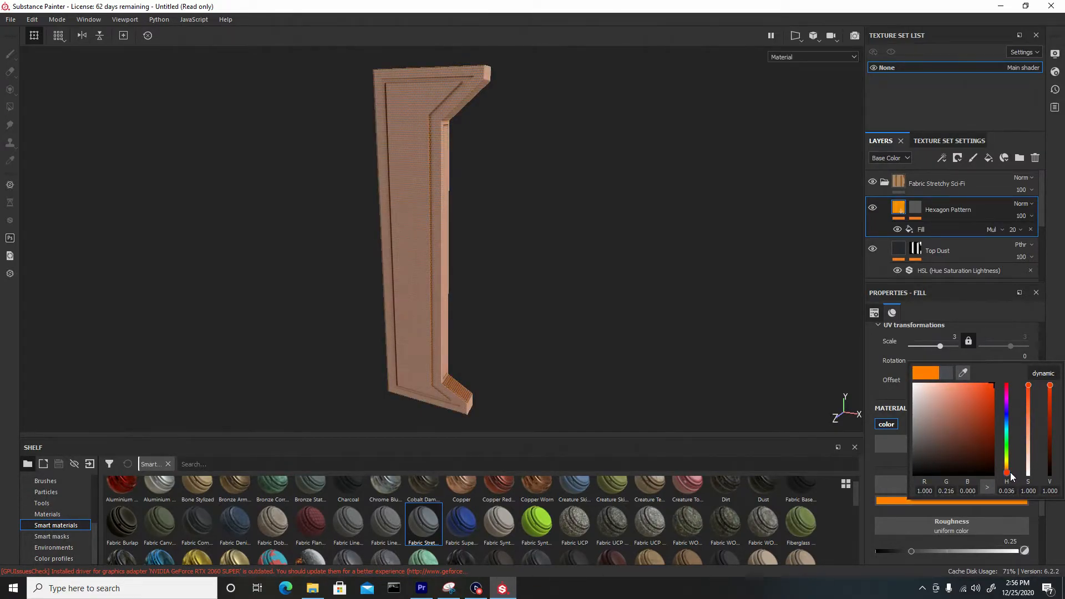
{"action": "left_click_drag", "start_coordinate": [1011, 475], "coordinate": [1010, 473]}
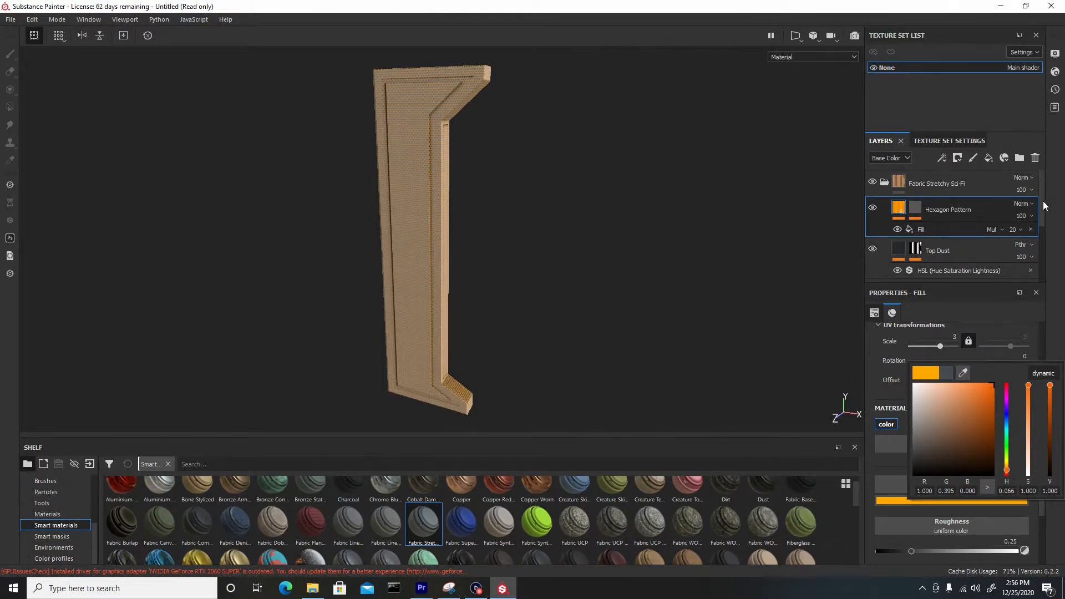
- Set the base color of the Base Color layer in the Fabric Stretchy Sci-Fi folder to black
{"action": "scroll", "coordinate": [943, 222], "scroll_direction": "down", "scroll_amount": 4}
{"action": "left_click", "coordinate": [900, 222]}
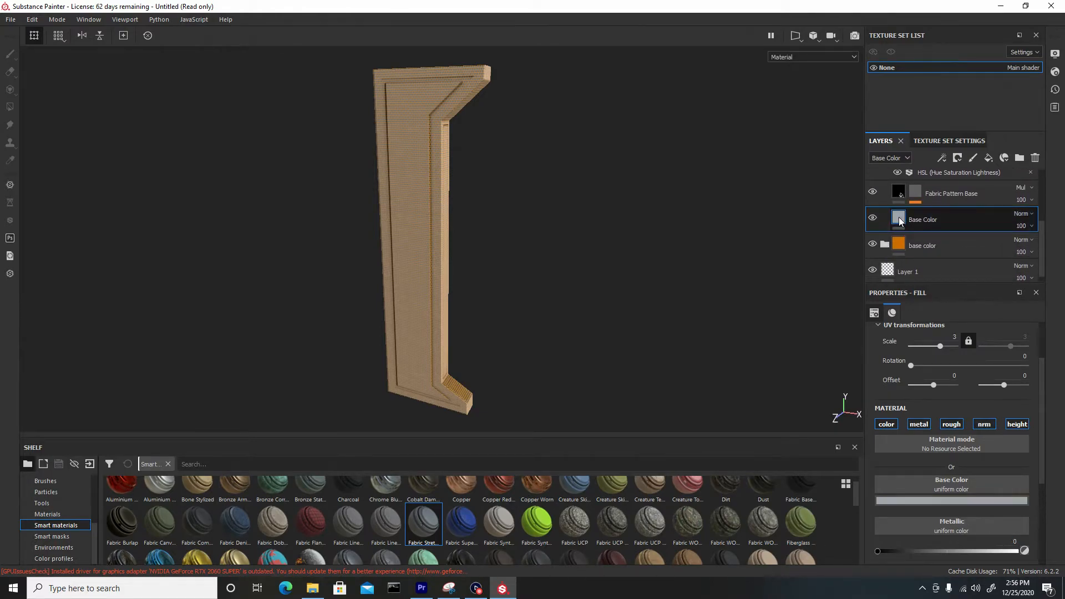
{"action": "left_click", "coordinate": [964, 502]}
{"action": "left_click", "coordinate": [957, 472]}
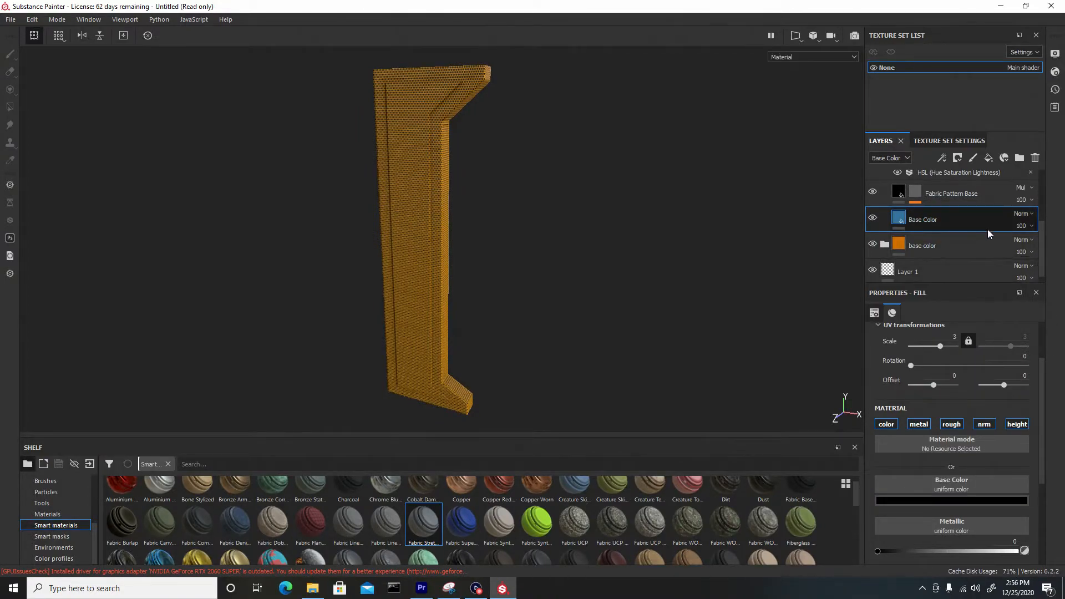
- Set the UV scale of the hexa fill in the Hexagon Pattern layer's mask to 32.45
{"action": "left_click_drag", "start_coordinate": [1043, 263], "coordinate": [1039, 217]}
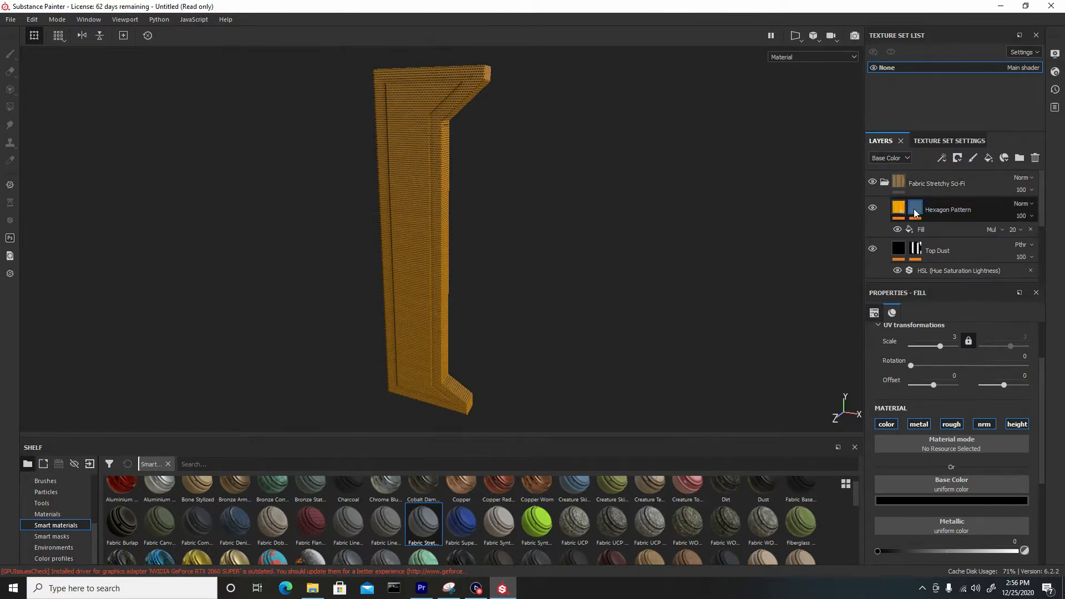
{"action": "left_click", "coordinate": [915, 211]}
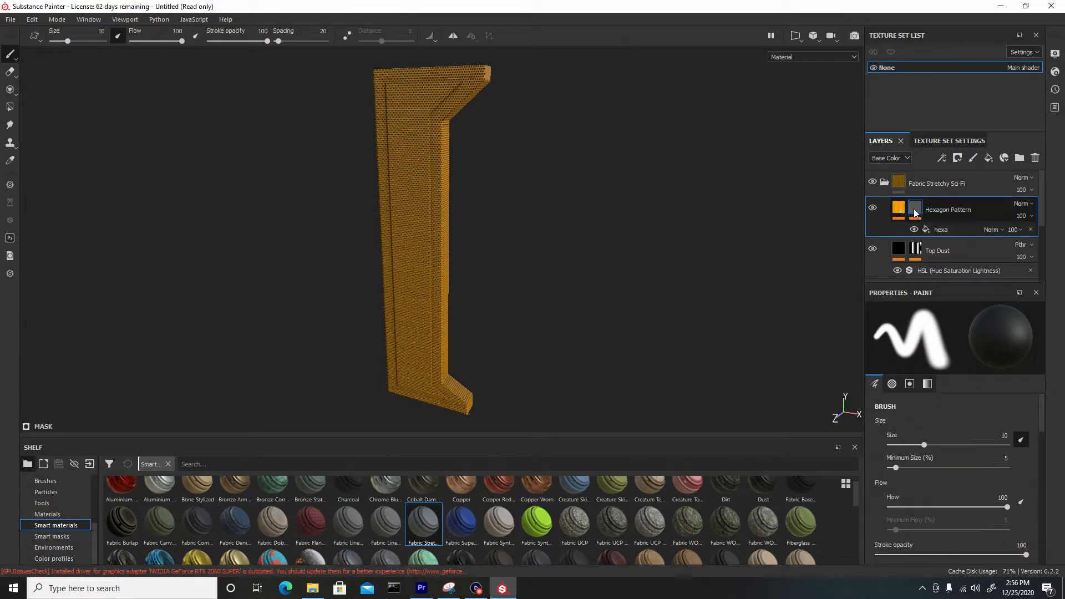
{"action": "left_click", "coordinate": [957, 231]}
{"action": "left_click_drag", "start_coordinate": [1041, 401], "coordinate": [1041, 345]}
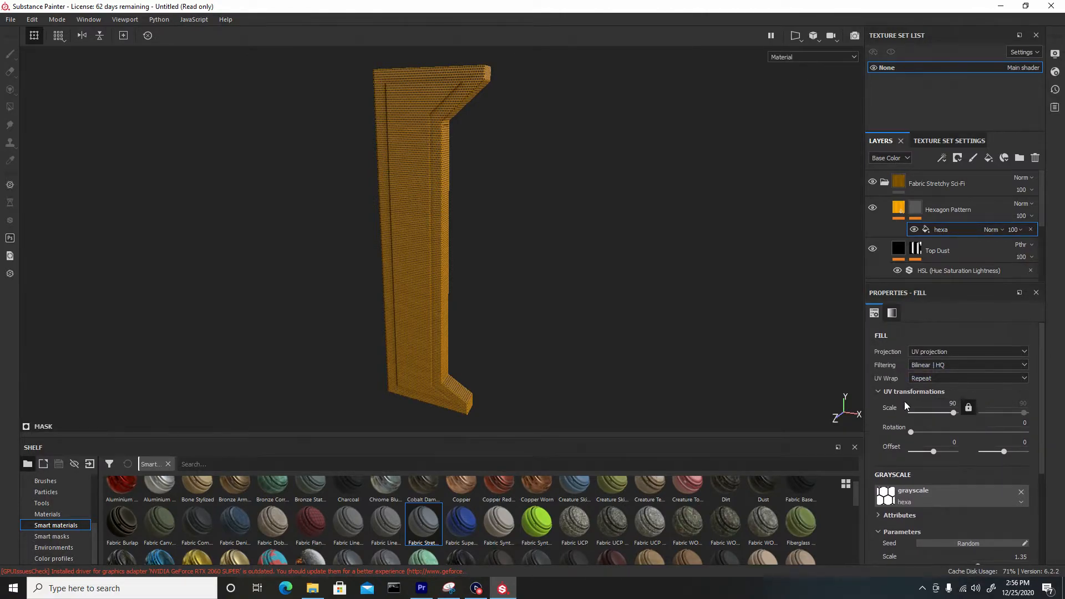
{"action": "left_click_drag", "start_coordinate": [954, 414], "coordinate": [948, 415]}
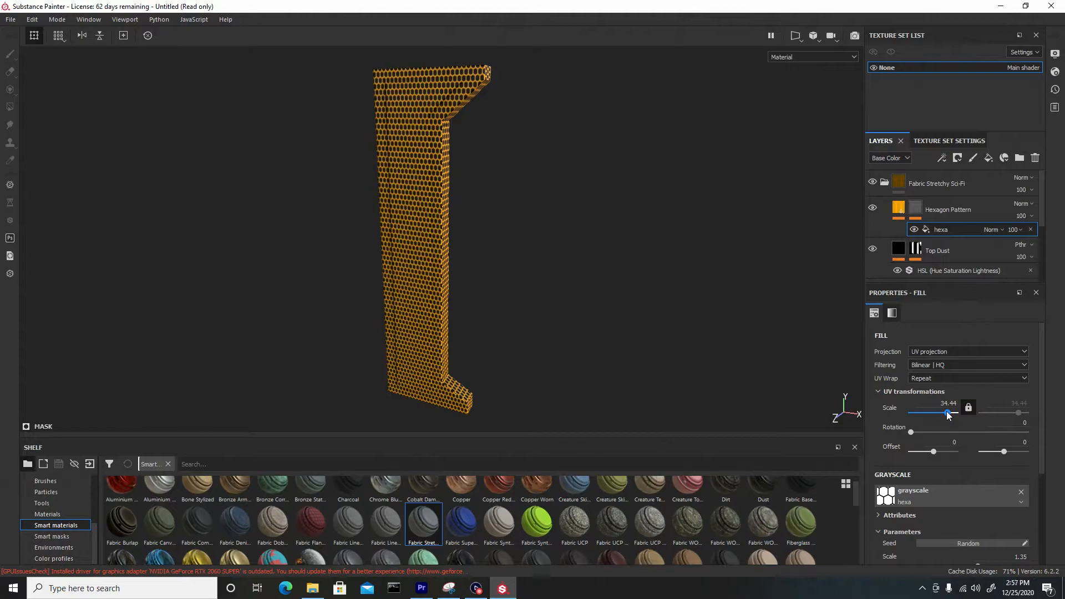
{"action": "left_click_drag", "start_coordinate": [947, 415], "coordinate": [941, 411]}
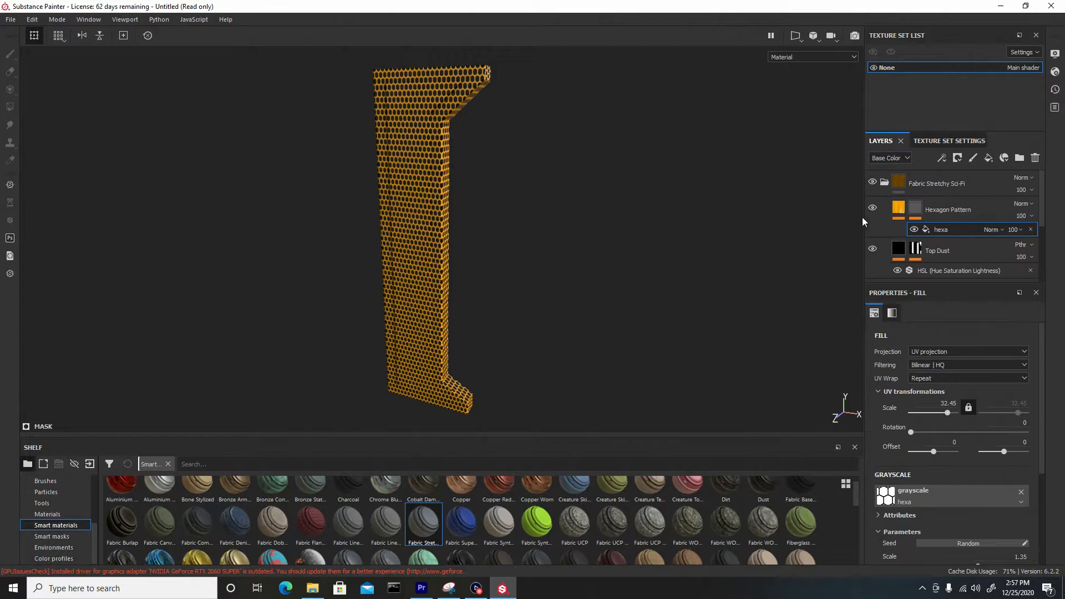
- Darken the Hexagon Pattern layer's base color and shift its hue to a slightly redder orange
{"action": "left_click", "coordinate": [899, 208]}
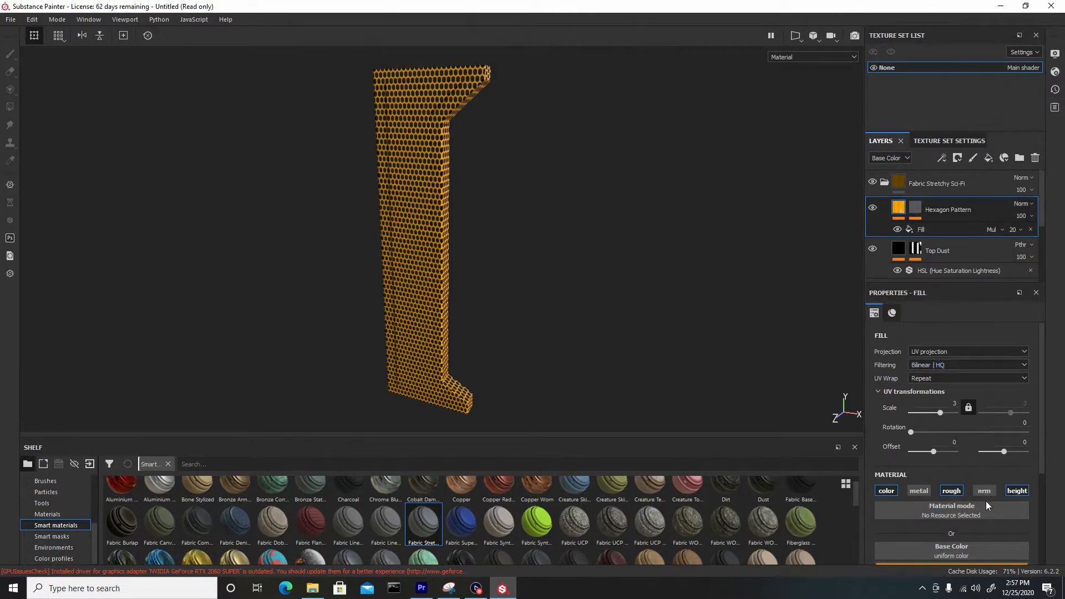
{"action": "scroll", "coordinate": [984, 498], "scroll_direction": "down", "scroll_amount": 1}
{"action": "left_click", "coordinate": [984, 533]}
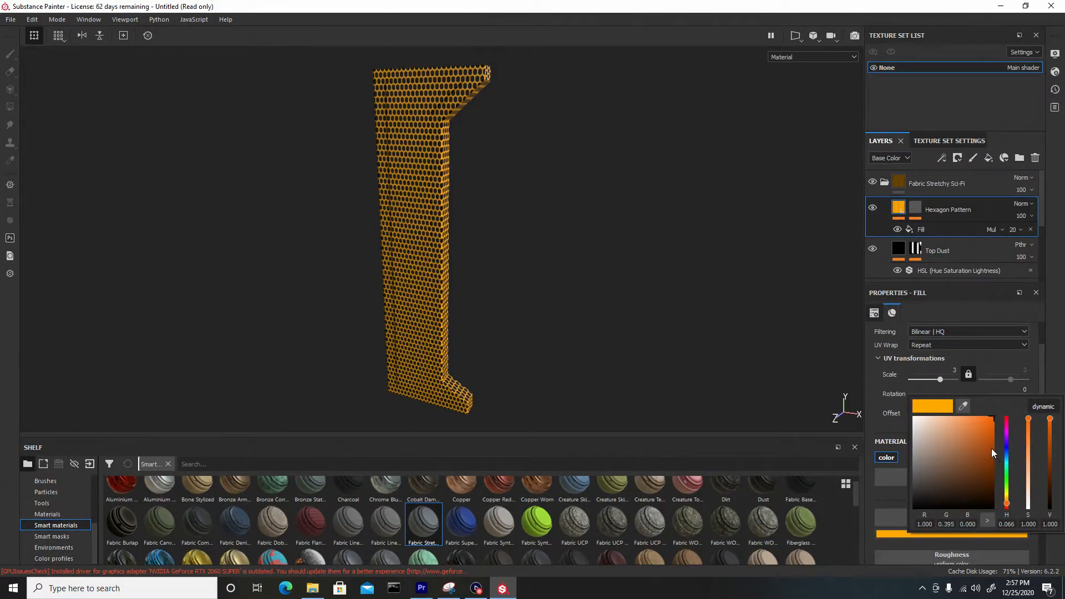
{"action": "left_click_drag", "start_coordinate": [990, 421], "coordinate": [987, 429]}
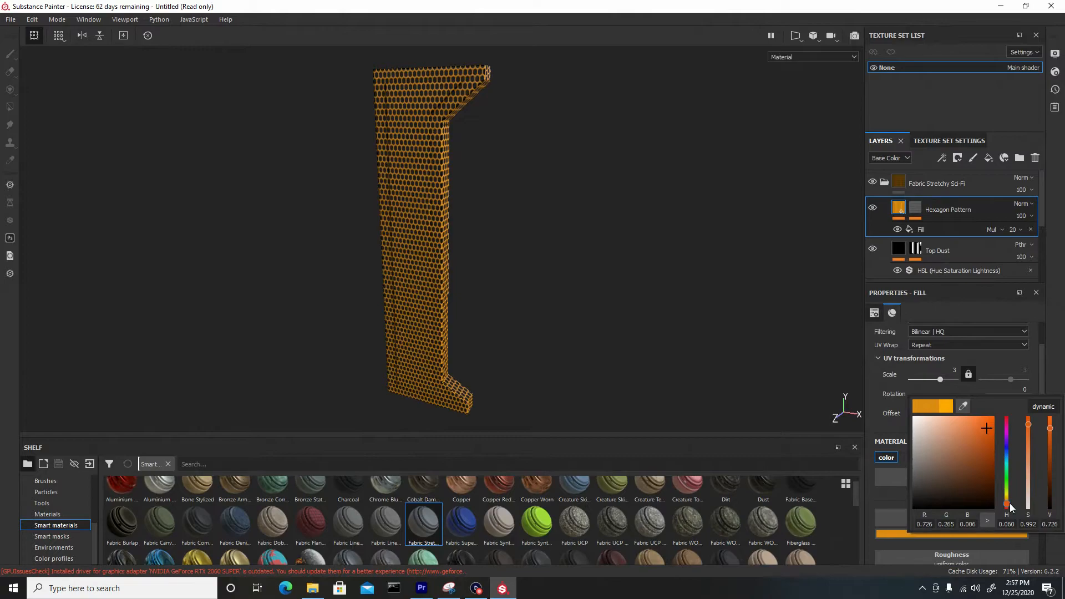
{"action": "left_click_drag", "start_coordinate": [1010, 504], "coordinate": [1011, 506]}
- Set the hexa mask fill's pattern parameters to Scale 0.76 and Blur 0
{"action": "left_click", "coordinate": [916, 208]}
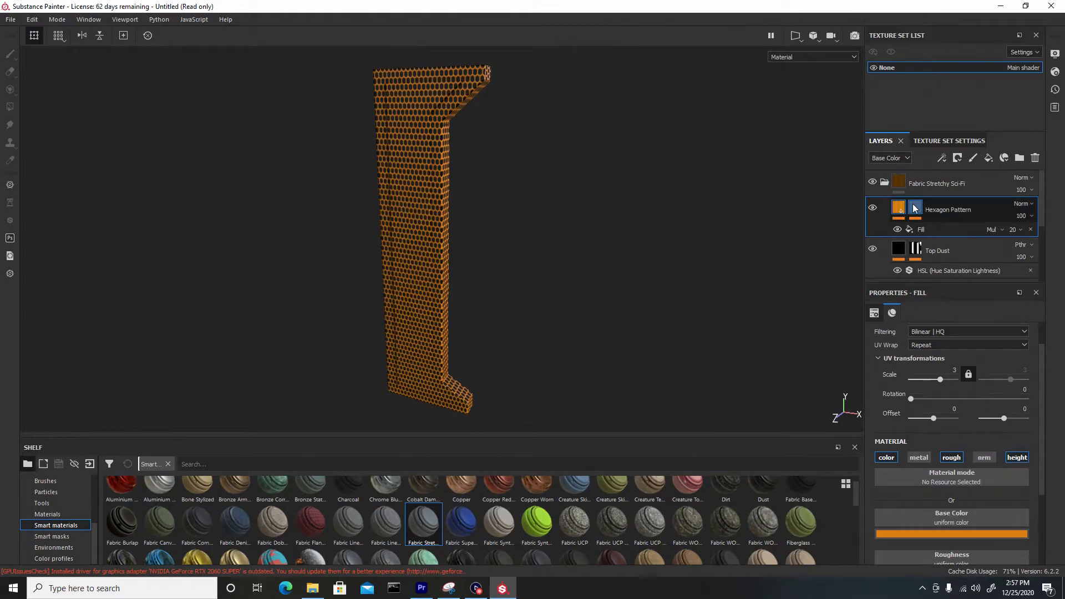
{"action": "left_click", "coordinate": [954, 230]}
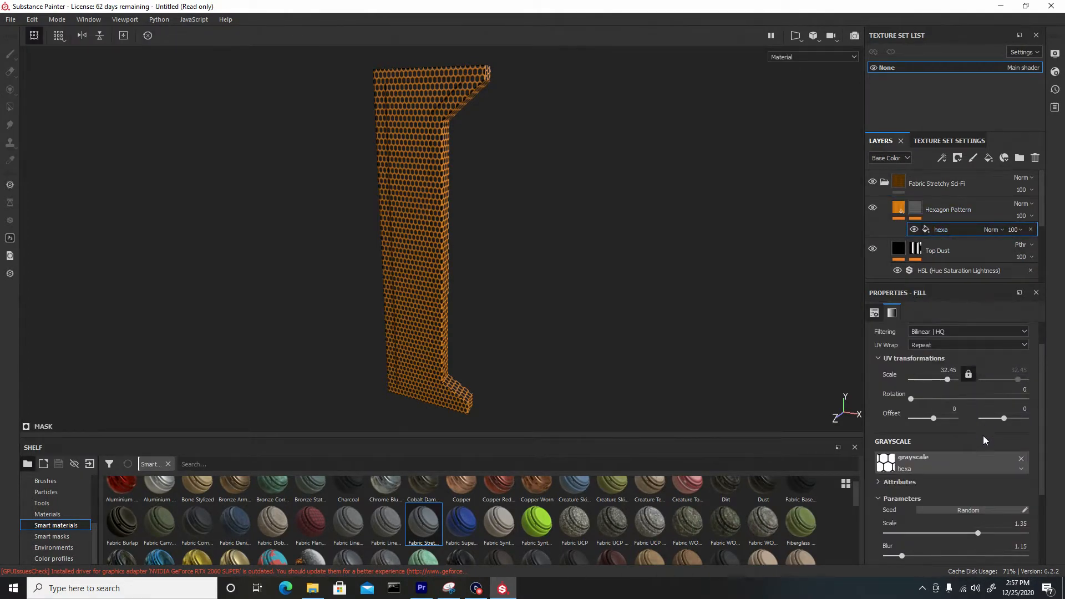
{"action": "scroll", "coordinate": [960, 488], "scroll_direction": "down", "scroll_amount": 5}
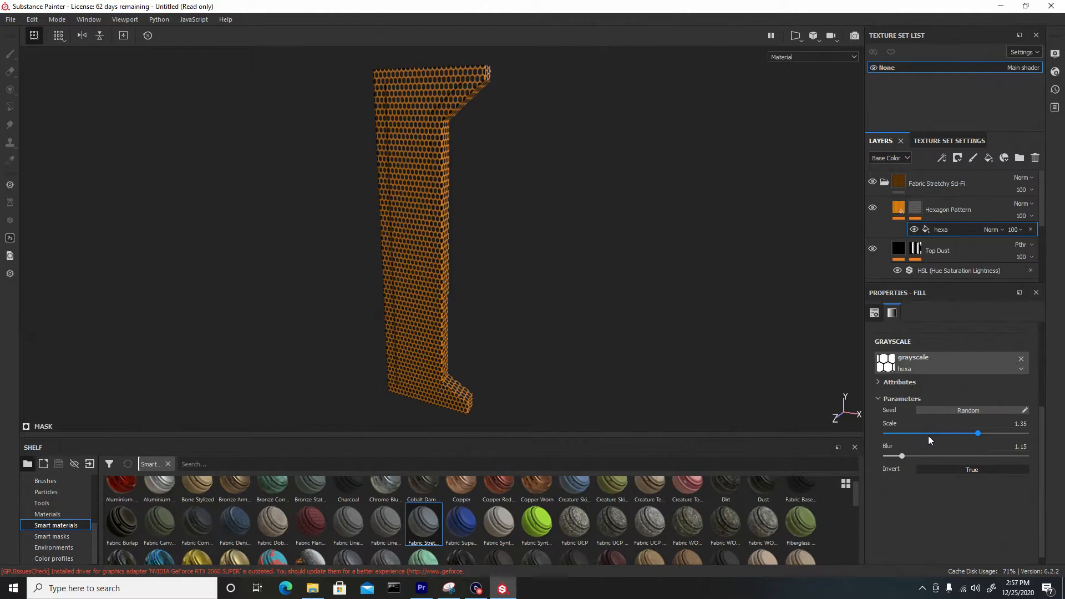
{"action": "left_click_drag", "start_coordinate": [976, 436], "coordinate": [878, 452]}
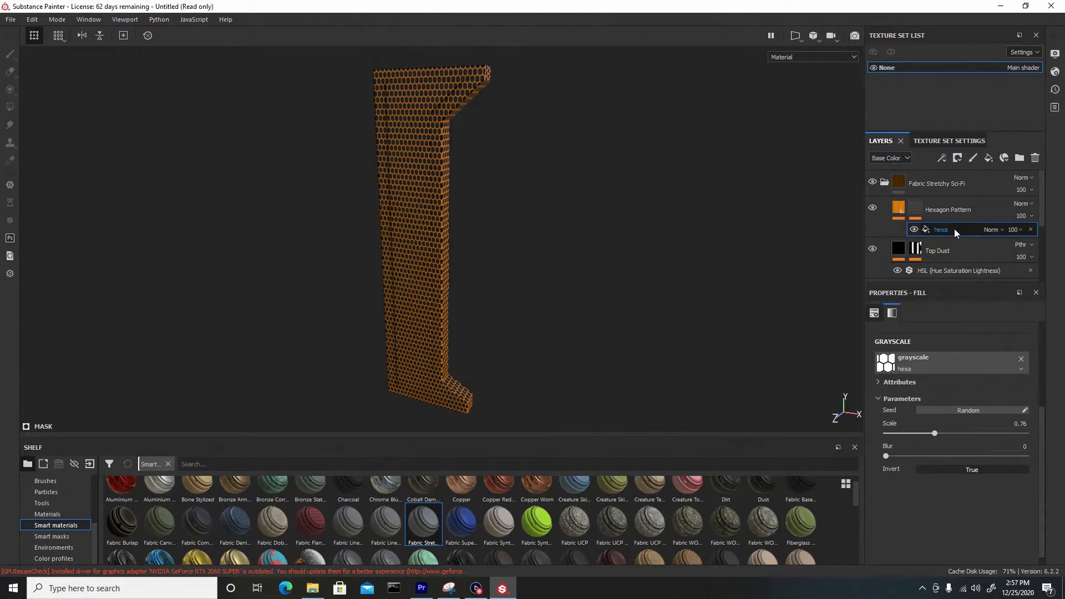
- Collapse the Fabric Stretchy Sci-Fi folder and add a black mask to it
{"action": "left_click", "coordinate": [885, 183]}
{"action": "left_click", "coordinate": [964, 184]}
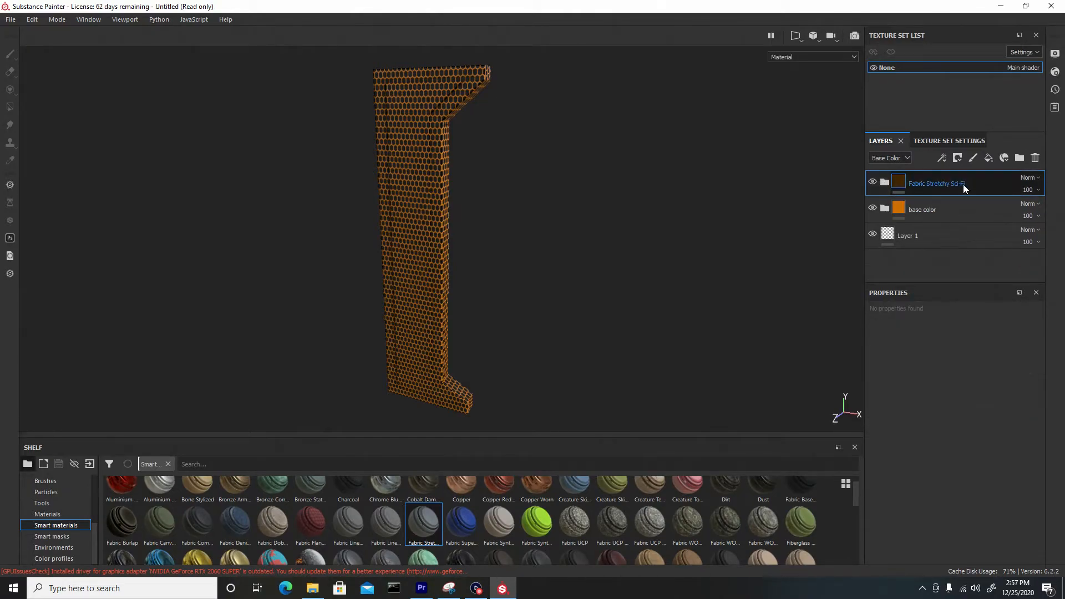
{"action": "right_click", "coordinate": [978, 182]}
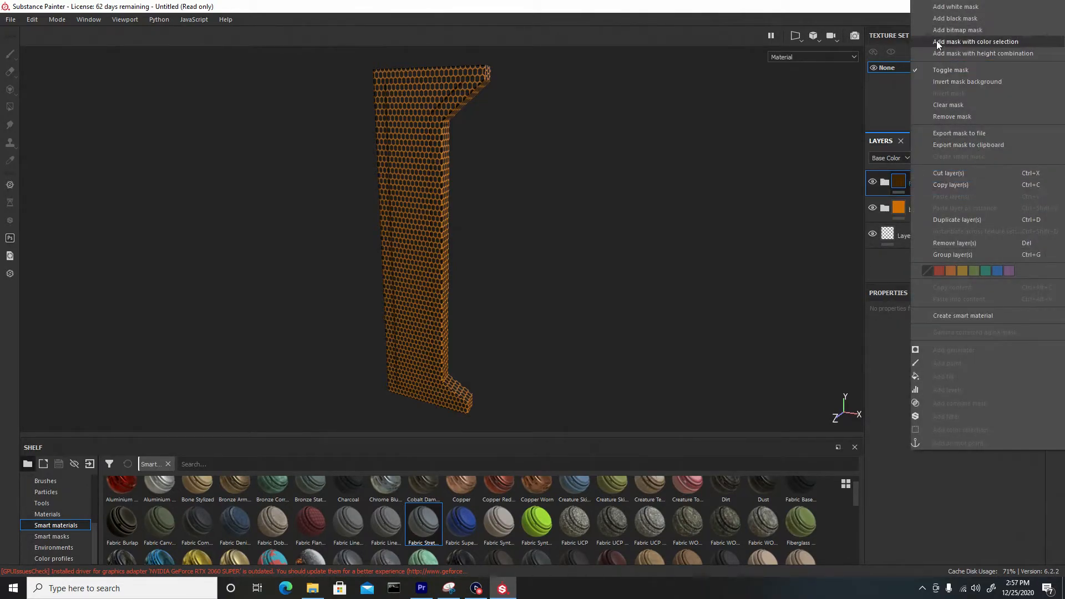
{"action": "left_click", "coordinate": [957, 22]}
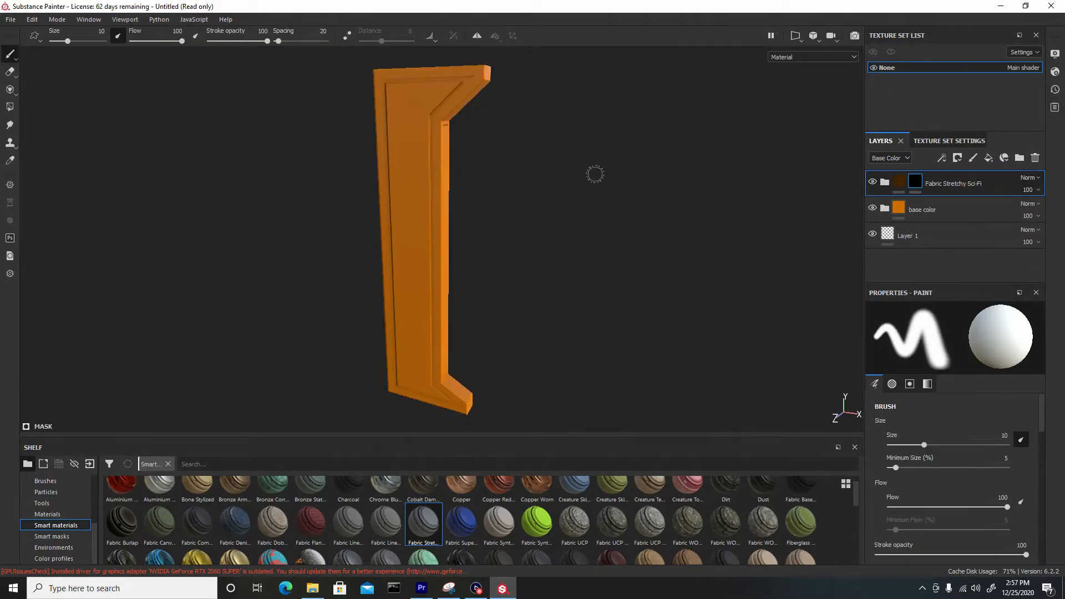
- Turn on mirror symmetry for painting and set its axis to Mirror Z
{"action": "left_click", "coordinate": [477, 37]}
{"action": "left_click_drag", "start_coordinate": [497, 171], "coordinate": [564, 203], "text": "alt"}
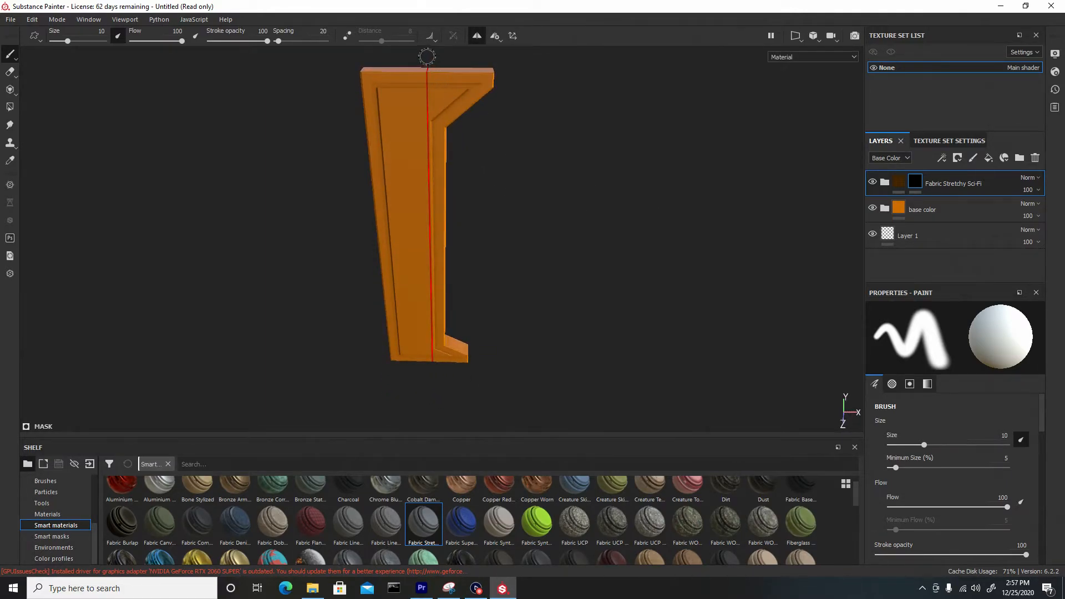
{"action": "left_click_drag", "start_coordinate": [552, 131], "coordinate": [375, 88], "text": "alt"}
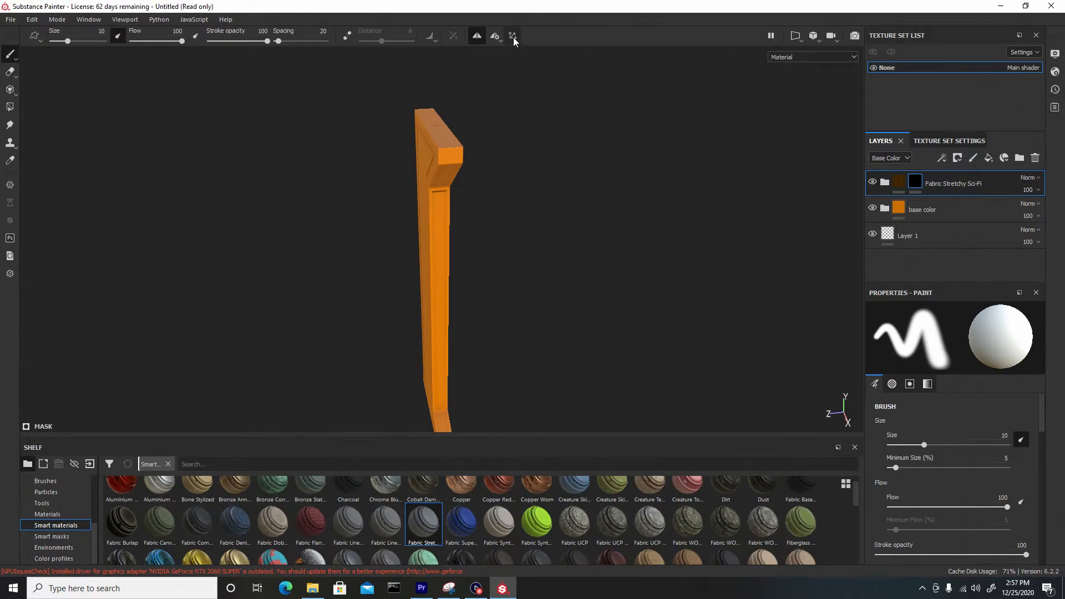
{"action": "left_click", "coordinate": [494, 36]}
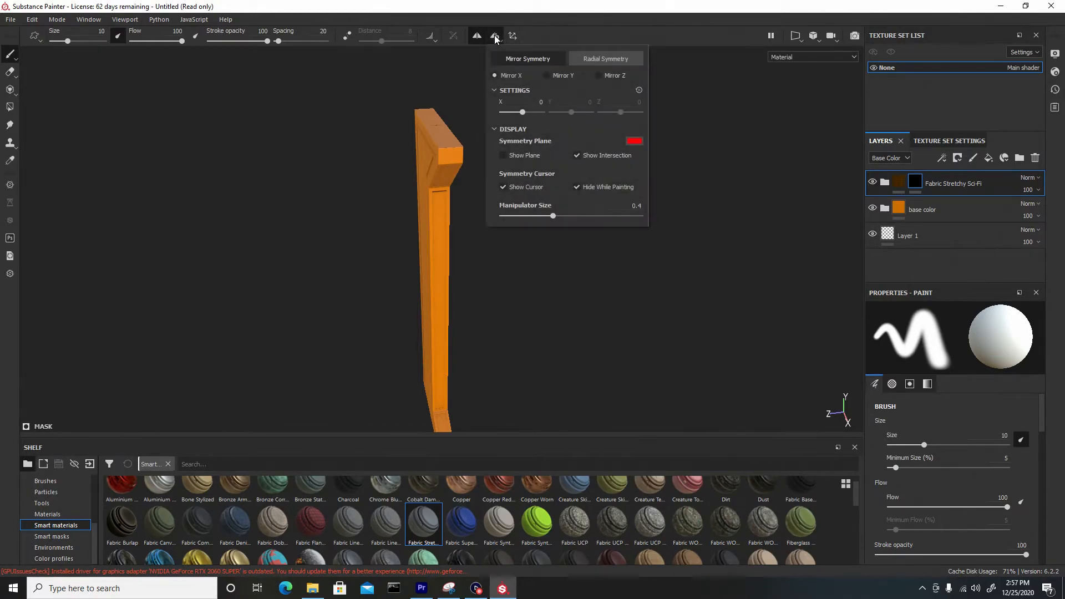
{"action": "left_click", "coordinate": [600, 76]}
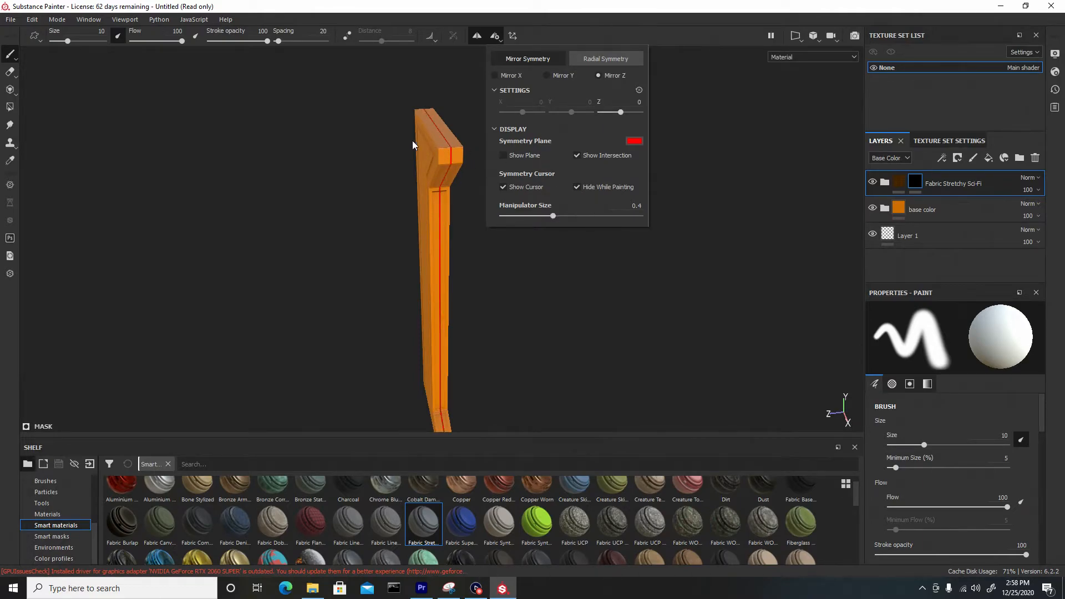
{"action": "left_click", "coordinate": [593, 21]}
- Paint straight mask strokes around the inner border of the large recessed side panel with a brush size of about 6.14
{"action": "left_click_drag", "start_coordinate": [485, 259], "coordinate": [718, 262], "text": "alt"}
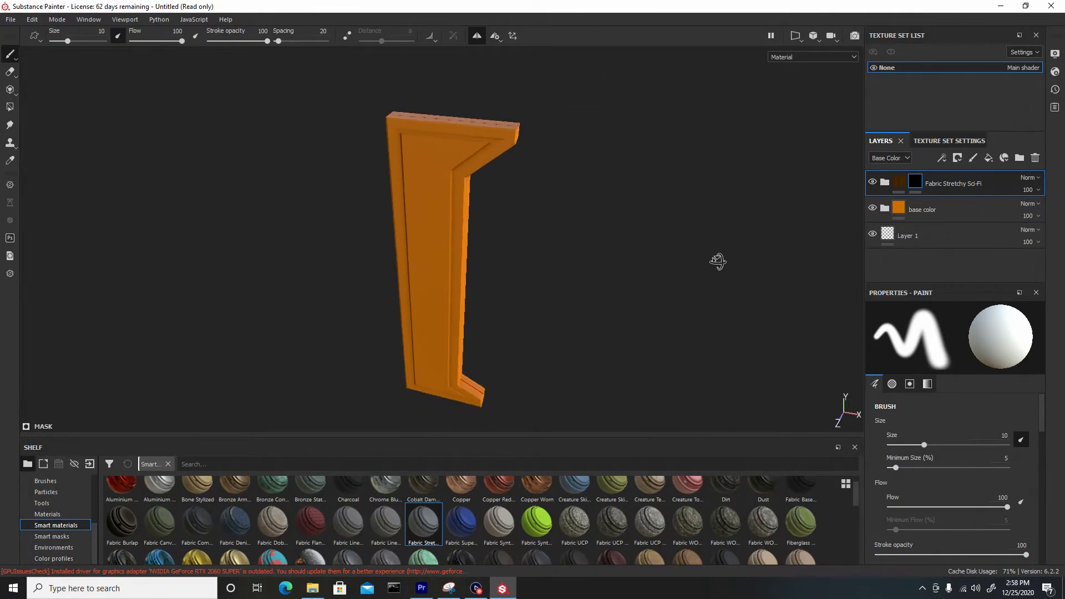
{"action": "mouse_move", "coordinate": [434, 161]}
{"action": "left_mouse_down"}
{"action": "mouse_move", "coordinate": [422, 280]}
{"action": "mouse_move", "coordinate": [518, 248]}
{"action": "mouse_move", "coordinate": [71, 214]}
{"action": "left_mouse_up"}
{"action": "left_click_drag", "start_coordinate": [167, 228], "coordinate": [511, 195], "text": "alt"}
{"action": "key", "text": "ctrl"}
{"action": "right_click_drag", "start_coordinate": [512, 194], "coordinate": [510, 211], "text": "alt"}
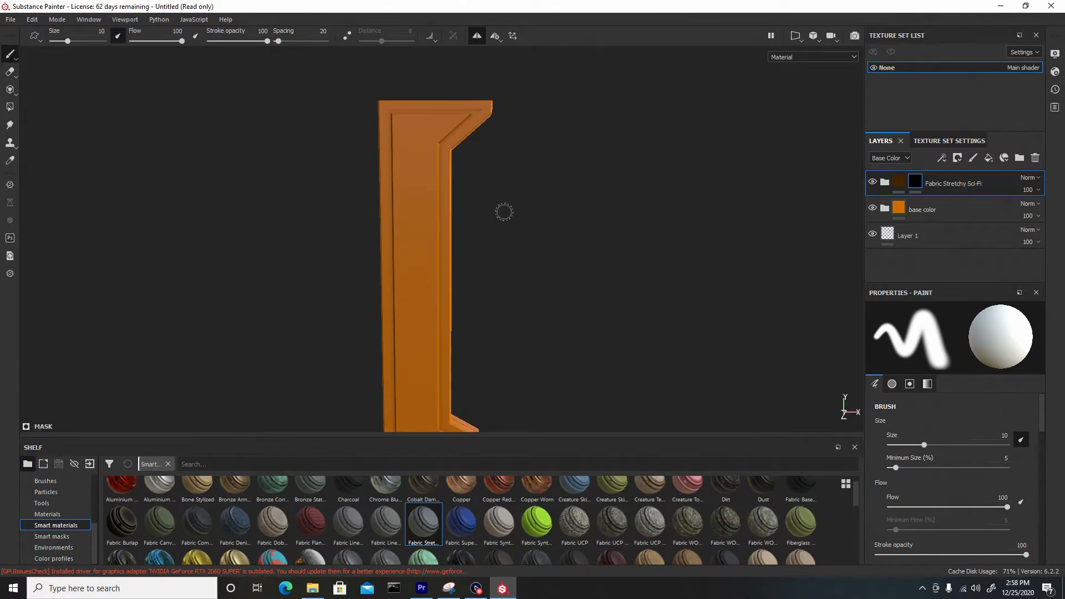
{"action": "key", "text": "Tab"}
{"action": "key", "text": "f"}
{"action": "right_click_drag", "start_coordinate": [608, 293], "coordinate": [565, 222], "text": "ctrl"}
{"action": "left_click", "coordinate": [443, 111]}
{"action": "left_click", "coordinate": [447, 531], "text": "shift"}
{"action": "left_click", "coordinate": [521, 530], "text": "shift"}
{"action": "left_click", "coordinate": [498, 519], "text": "shift"}
{"action": "left_click", "coordinate": [496, 147], "text": "shift"}
{"action": "left_click", "coordinate": [538, 113], "text": "shift"}
{"action": "left_click", "coordinate": [444, 111], "text": "shift"}
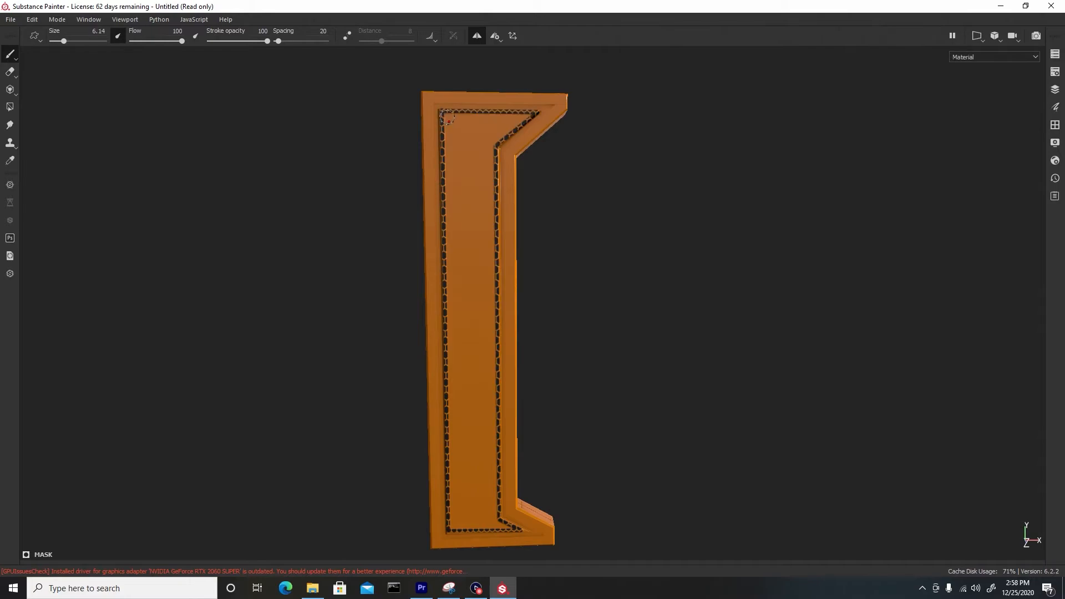
- Fill the interior of the large side panel on the mask with straight strokes to reveal the hexagon pattern
{"action": "left_click", "coordinate": [448, 119]}
{"action": "left_click", "coordinate": [513, 118], "text": "shift"}
{"action": "left_click", "coordinate": [492, 143], "text": "shift"}
{"action": "left_click", "coordinate": [456, 522], "text": "shift"}
{"action": "left_click", "coordinate": [491, 522], "text": "shift"}
{"action": "left_click", "coordinate": [488, 144], "text": "shift"}
{"action": "left_click", "coordinate": [473, 513], "text": "shift"}
- Paint the hexagon pattern into the recessed panel on the underside of the divider's upper slant, tracing its edges before filling the middle
{"action": "scroll", "coordinate": [473, 222], "scroll_direction": "up", "scroll_amount": 5}
{"action": "left_click_drag", "start_coordinate": [414, 211], "coordinate": [398, 253]}
{"action": "middle_click_drag", "start_coordinate": [411, 521], "coordinate": [429, 72], "text": "alt"}
{"action": "right_click_drag", "start_coordinate": [400, 311], "coordinate": [371, 311], "text": "ctrl"}
{"action": "mouse_move", "coordinate": [369, 282]}
{"action": "left_mouse_down"}
{"action": "mouse_move", "coordinate": [283, 355]}
{"action": "mouse_move", "coordinate": [472, 356]}
{"action": "mouse_move", "coordinate": [608, 437]}
{"action": "mouse_move", "coordinate": [555, 355]}
{"action": "left_mouse_up"}
{"action": "left_click", "coordinate": [516, 194]}
{"action": "left_click", "coordinate": [484, 195], "text": "shift"}
{"action": "left_click", "coordinate": [484, 446], "text": "shift"}
{"action": "left_click", "coordinate": [513, 446], "text": "shift"}
{"action": "right_click_drag", "start_coordinate": [505, 427], "coordinate": [519, 427], "text": "ctrl"}
{"action": "left_click_drag", "start_coordinate": [504, 425], "coordinate": [513, 236]}
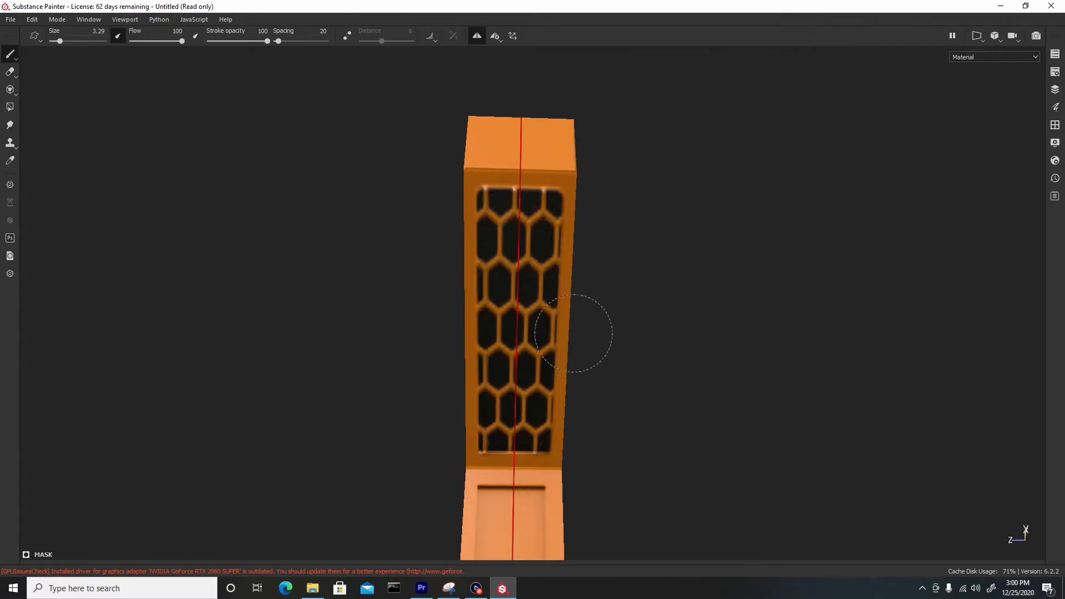
- Paint the hexagon pattern along the full length of the long narrow recessed panel on the divider's inner edge
{"action": "left_click_drag", "start_coordinate": [611, 355], "coordinate": [605, 266], "text": "alt"}
{"action": "middle_click_drag", "start_coordinate": [555, 483], "coordinate": [558, 149], "text": "alt"}
{"action": "right_click_drag", "start_coordinate": [525, 148], "coordinate": [513, 149], "text": "ctrl"}
{"action": "left_click", "coordinate": [518, 148]}
{"action": "left_click", "coordinate": [494, 148], "text": "shift"}
{"action": "scroll", "coordinate": [605, 459], "scroll_direction": "down", "scroll_amount": 5}
{"action": "left_click_drag", "start_coordinate": [604, 459], "coordinate": [576, 263], "text": "alt"}
{"action": "left_click", "coordinate": [501, 506], "text": "shift"}
{"action": "right_click_drag", "start_coordinate": [509, 498], "coordinate": [517, 498], "text": "ctrl"}
{"action": "left_click", "coordinate": [509, 72], "text": "shift"}
- Trace and fill the recessed panel on the divider's lower slant with the hexagon pattern, finishing with a brush size of 2.6
{"action": "middle_click_drag", "start_coordinate": [539, 550], "coordinate": [542, 364], "text": "alt"}
{"action": "left_click_drag", "start_coordinate": [542, 364], "coordinate": [561, 399], "text": "alt"}
{"action": "scroll", "coordinate": [546, 311], "scroll_direction": "up", "scroll_amount": 5}
{"action": "right_click_drag", "start_coordinate": [552, 283], "coordinate": [544, 283], "text": "ctrl"}
{"action": "left_click", "coordinate": [550, 283]}
{"action": "left_click", "coordinate": [519, 283], "text": "shift"}
{"action": "left_click", "coordinate": [537, 409], "text": "shift"}
{"action": "left_click", "coordinate": [568, 406], "text": "shift"}
{"action": "right_click_drag", "start_coordinate": [558, 383], "coordinate": [569, 382], "text": "ctrl"}
{"action": "left_click_drag", "start_coordinate": [560, 388], "coordinate": [546, 297]}
- Examine the painted hexagon coverage on the divider's side and inner-edge panels from several angles
{"action": "scroll", "coordinate": [626, 371], "scroll_direction": "down", "scroll_amount": 5}
{"action": "left_click_drag", "start_coordinate": [626, 371], "coordinate": [442, 300], "text": "alt"}
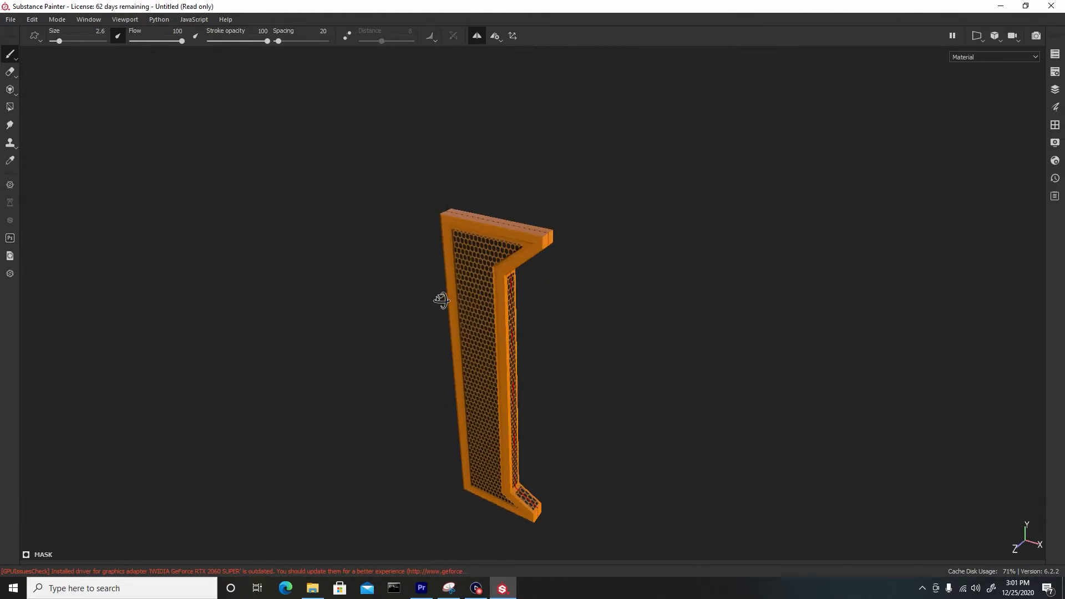
{"action": "middle_click_drag", "start_coordinate": [602, 328], "coordinate": [583, 252], "text": "alt"}
{"action": "left_click_drag", "start_coordinate": [560, 220], "coordinate": [590, 260], "text": "alt"}
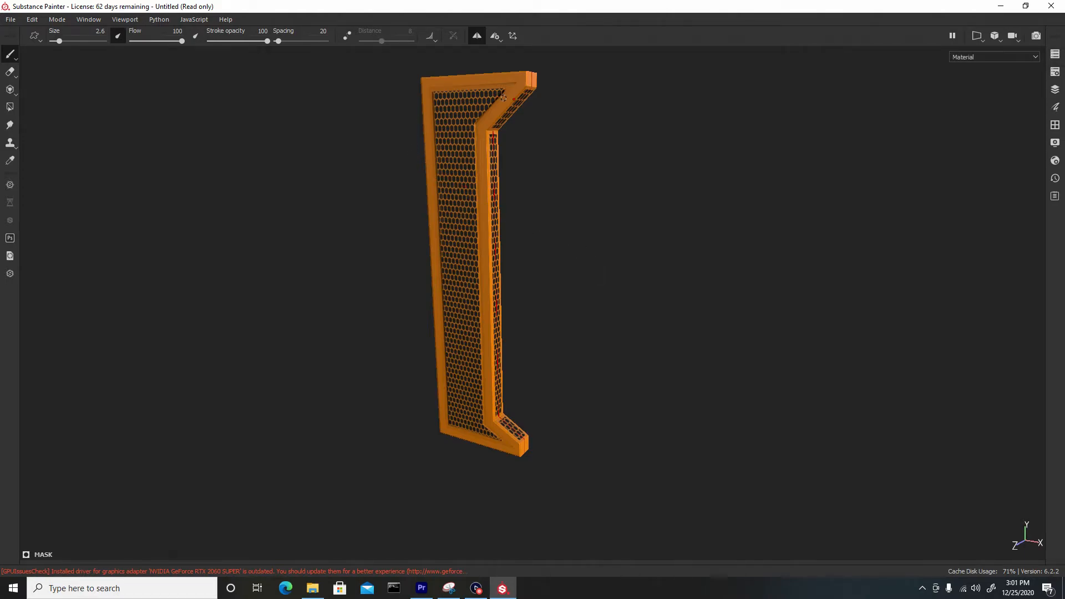
{"action": "left_click_drag", "start_coordinate": [522, 267], "coordinate": [670, 271], "text": "alt"}
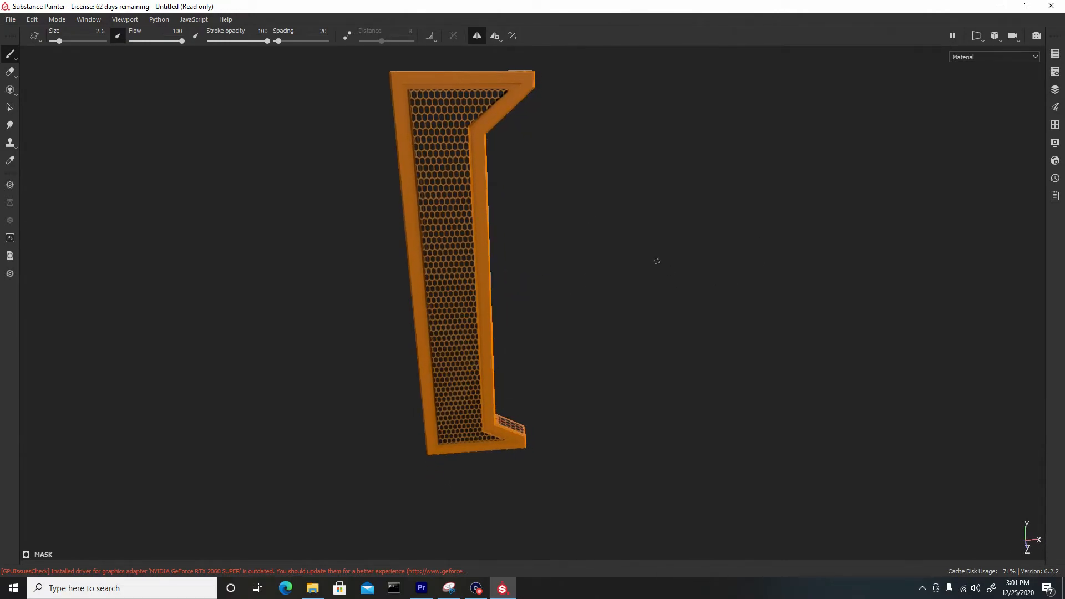
{"action": "key", "text": "Tab"}
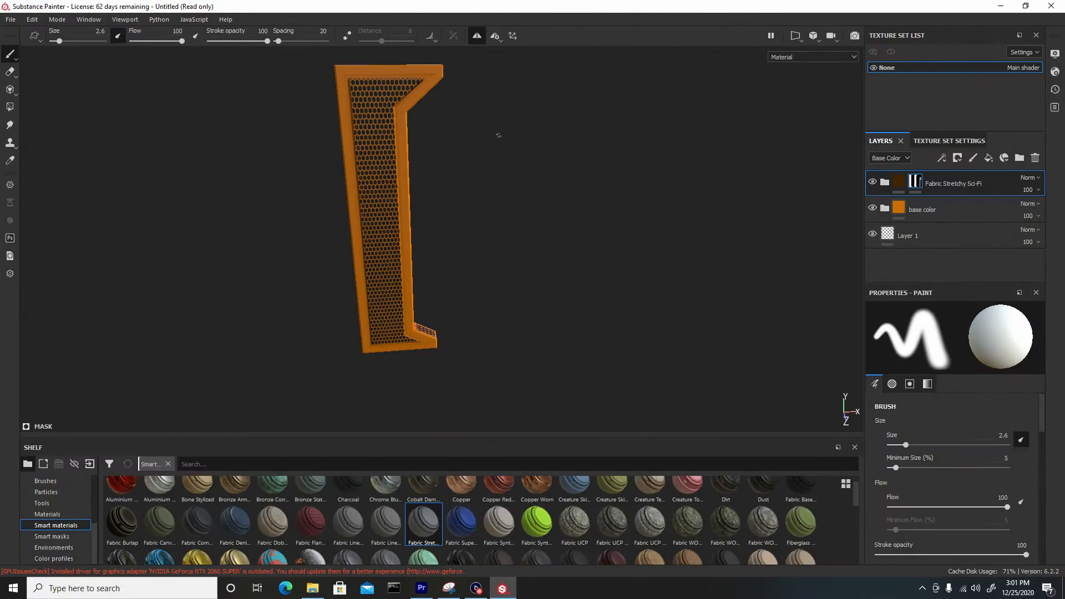
{"action": "left_click_drag", "start_coordinate": [570, 292], "coordinate": [557, 269], "text": "alt"}
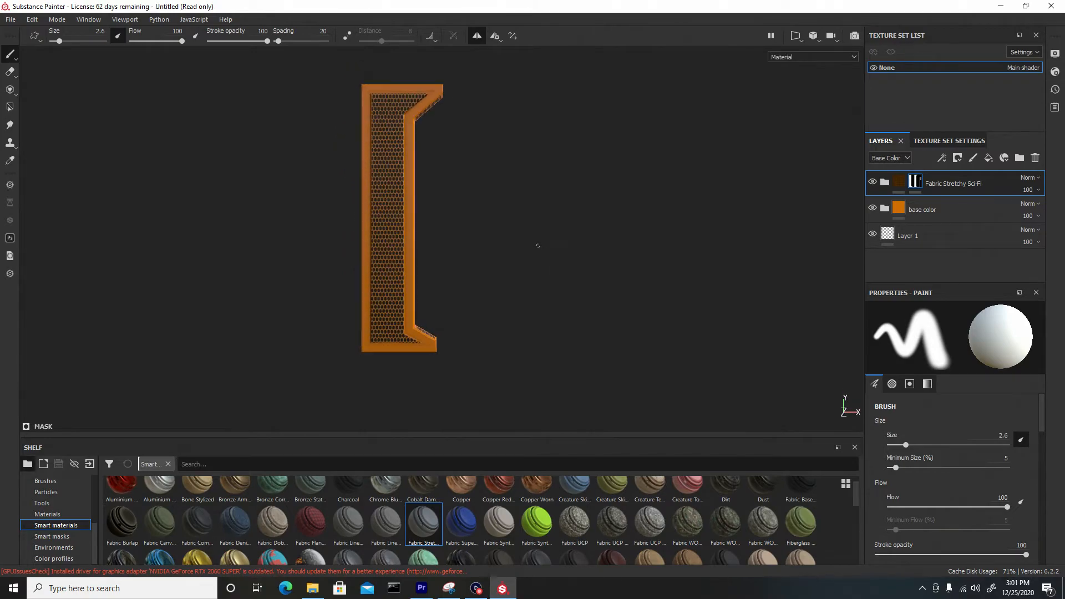
{"action": "middle_click_drag", "start_coordinate": [530, 236], "coordinate": [536, 251], "text": "alt"}
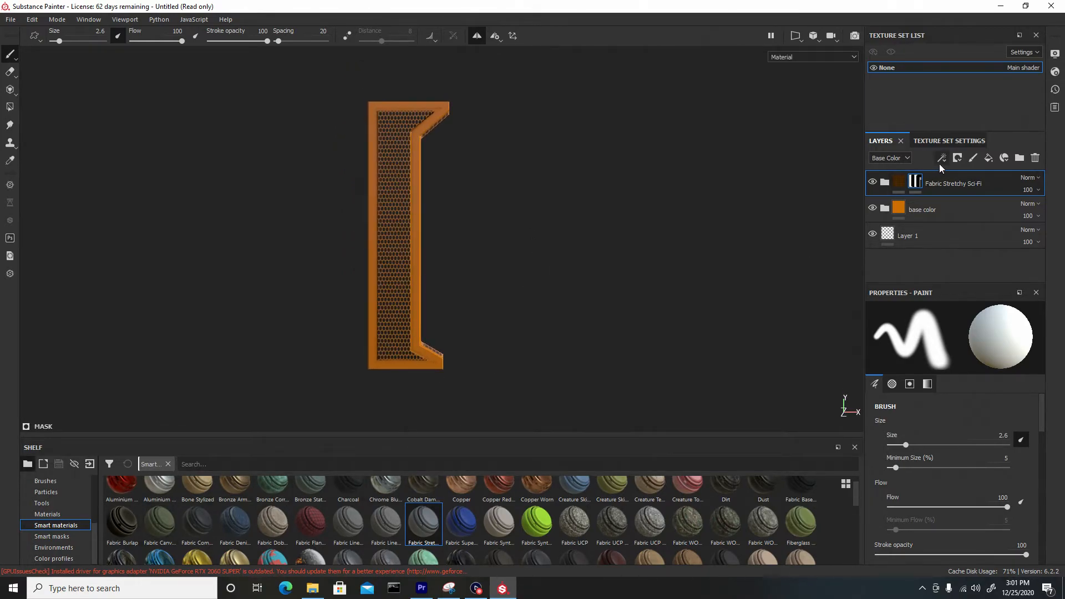
- Add a paint layer above the Fabric Stretchy Sci-Fi layer and load an Aluminium material for painting
{"action": "left_click", "coordinate": [973, 159]}
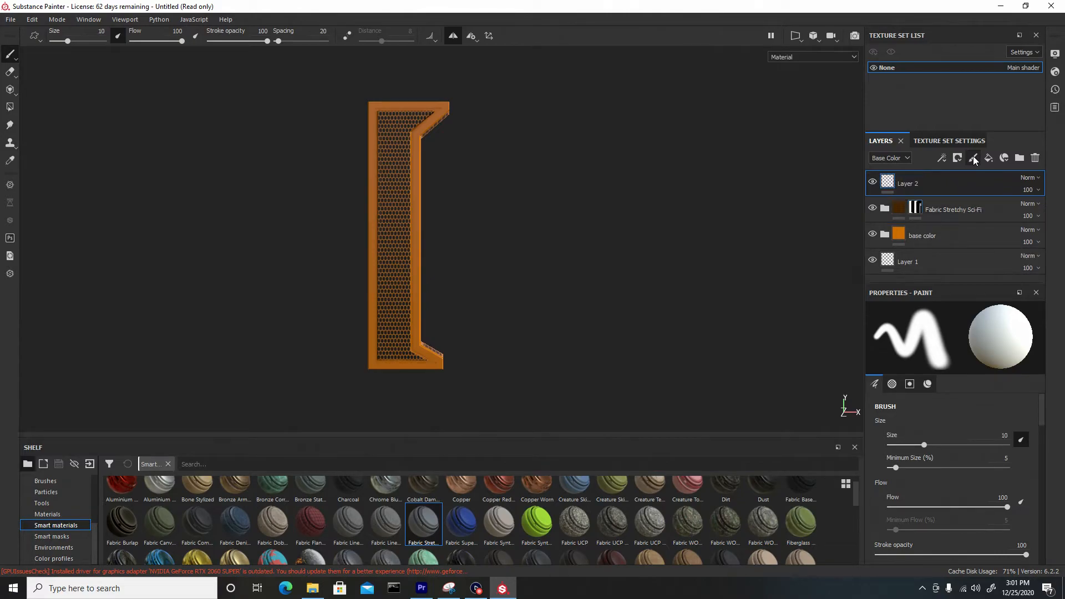
{"action": "left_click", "coordinate": [50, 514]}
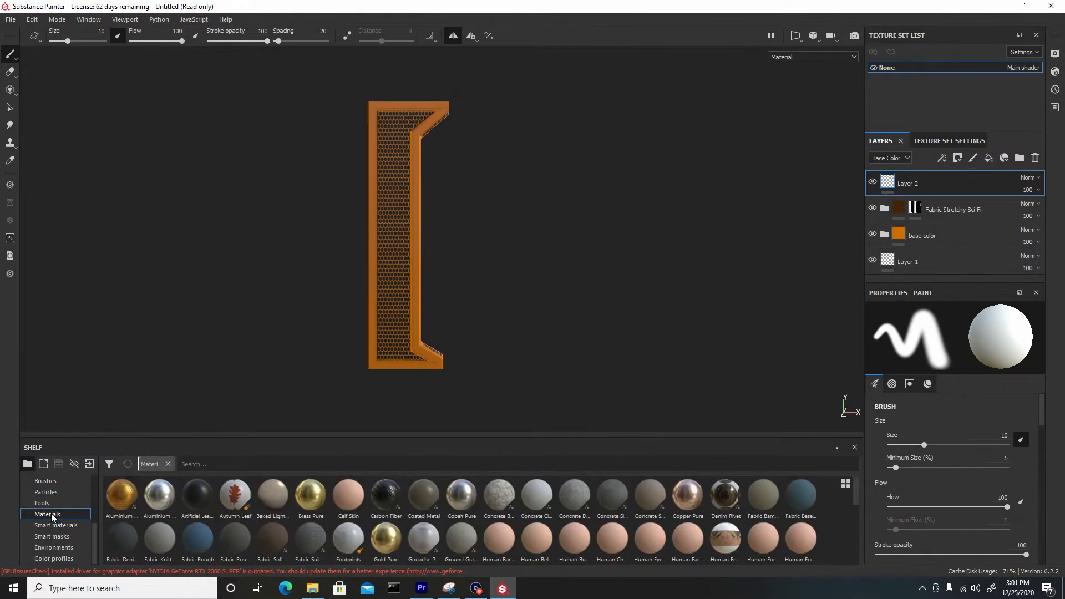
{"action": "left_click", "coordinate": [157, 497]}
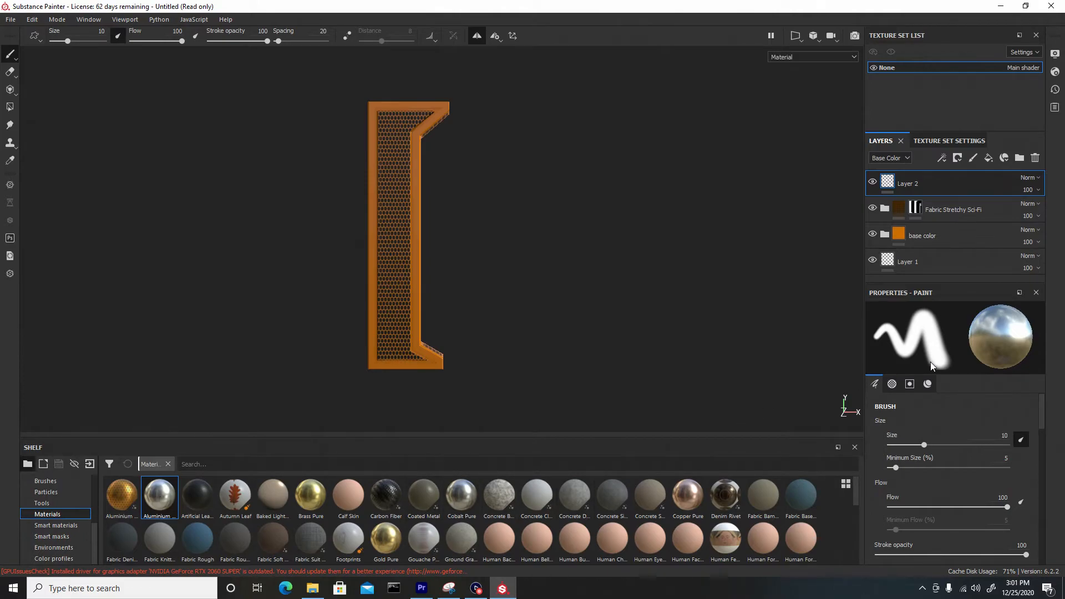
- Set the Aluminium paint's base color to a muted grey-teal
{"action": "scroll", "coordinate": [951, 431], "scroll_direction": "down", "scroll_amount": 10}
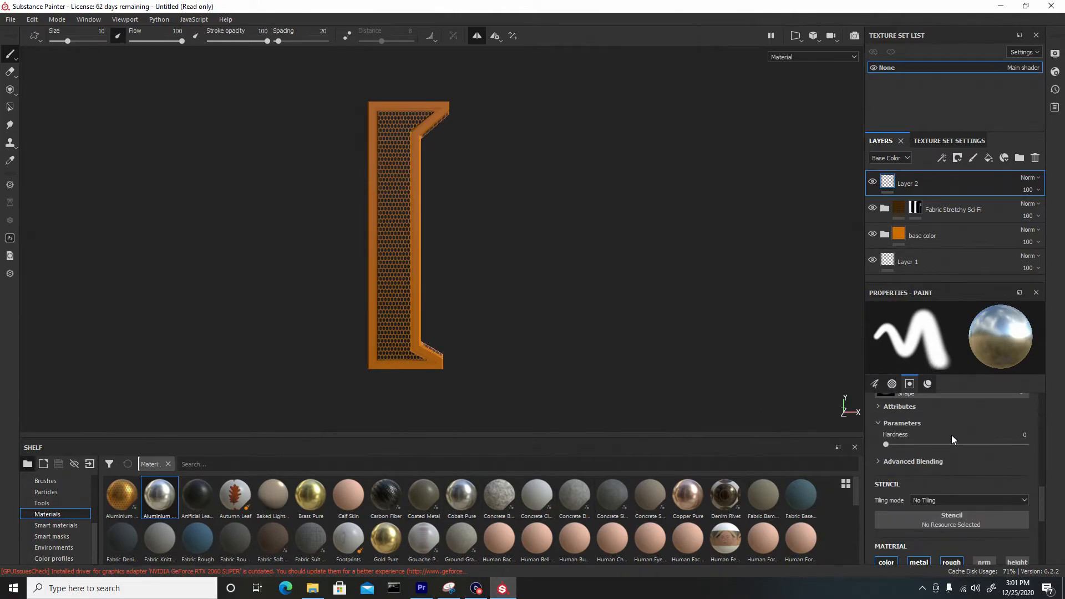
{"action": "scroll", "coordinate": [944, 472], "scroll_direction": "down", "scroll_amount": 3}
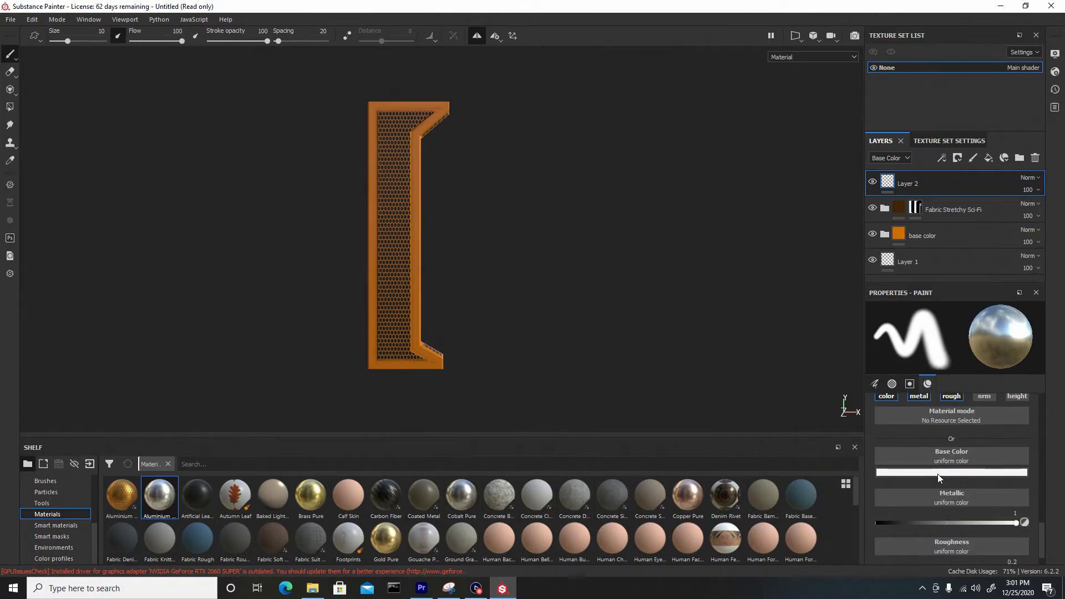
{"action": "left_click", "coordinate": [937, 473]}
{"action": "left_click", "coordinate": [924, 399]}
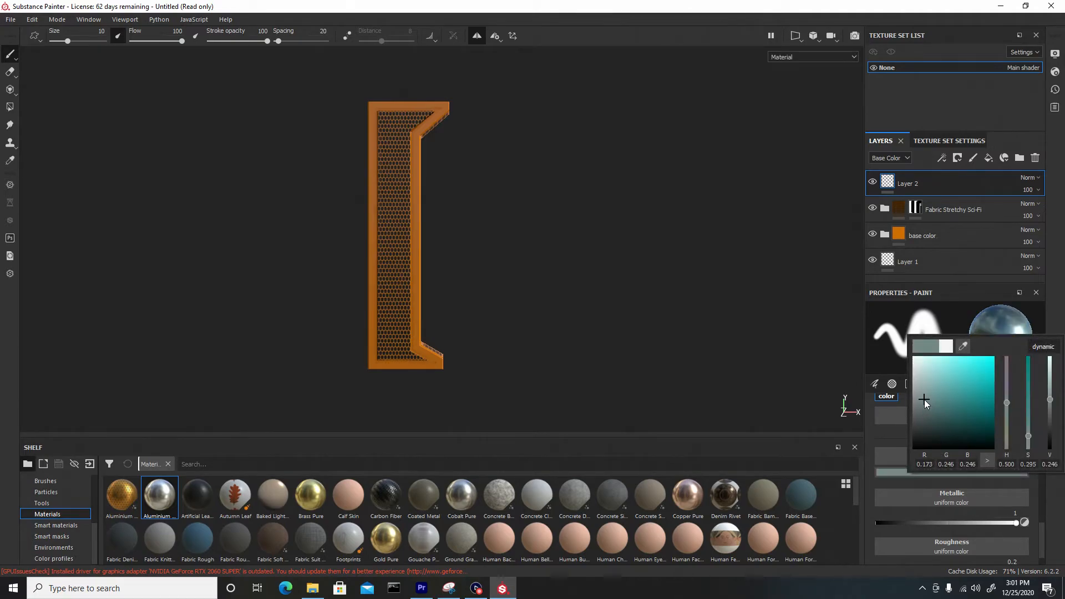
{"action": "left_click_drag", "start_coordinate": [924, 399], "coordinate": [924, 397]}
- Paint straight metal trim along the top and upper slanted edges of the recessed panel on the divider's side
{"action": "key", "text": "Tab"}
{"action": "right_click_drag", "start_coordinate": [467, 180], "coordinate": [548, 395], "text": "alt"}
{"action": "left_click_drag", "start_coordinate": [443, 241], "coordinate": [452, 293], "text": "alt"}
{"action": "right_click_drag", "start_coordinate": [467, 173], "coordinate": [491, 212], "text": "alt"}
{"action": "mouse_move", "coordinate": [491, 212]}
{"action": "left_mouse_down", "text": "alt"}
{"action": "mouse_move", "coordinate": [211, 222]}
{"action": "mouse_move", "coordinate": [355, 221]}
{"action": "mouse_move", "coordinate": [438, 252]}
{"action": "mouse_move", "coordinate": [668, 193]}
{"action": "mouse_move", "coordinate": [660, 198]}
{"action": "left_mouse_up", "text": "alt"}
{"action": "right_click_drag", "start_coordinate": [478, 183], "coordinate": [516, 238], "text": "alt"}
{"action": "right_click_drag", "start_coordinate": [517, 239], "coordinate": [466, 239], "text": "ctrl"}
{"action": "middle_click_drag", "start_coordinate": [483, 184], "coordinate": [469, 413], "text": "alt"}
{"action": "right_click_drag", "start_coordinate": [396, 266], "coordinate": [392, 268], "text": "ctrl"}
{"action": "left_click", "coordinate": [390, 271]}
{"action": "left_click", "coordinate": [692, 264], "text": "shift"}
{"action": "left_click", "coordinate": [559, 370], "text": "shift"}
- Continue the straight metal trim around the side panel's outer, bottom, lower slanted and inner edges with brush size 2.47
{"action": "left_click_drag", "start_coordinate": [560, 355], "coordinate": [532, 333], "text": "alt"}
{"action": "mouse_move", "coordinate": [533, 332]}
{"action": "right_mouse_down", "text": "alt"}
{"action": "mouse_move", "coordinate": [463, 297]}
{"action": "mouse_move", "coordinate": [427, 222]}
{"action": "right_mouse_up", "text": "alt"}
{"action": "left_click_drag", "start_coordinate": [438, 233], "coordinate": [488, 244], "text": "alt+shift"}
{"action": "middle_click_drag", "start_coordinate": [488, 244], "coordinate": [510, 210], "text": "alt"}
{"action": "right_click_drag", "start_coordinate": [491, 82], "coordinate": [497, 82], "text": "ctrl"}
{"action": "left_click", "coordinate": [495, 82]}
{"action": "left_click", "coordinate": [491, 536], "text": "shift"}
{"action": "left_click", "coordinate": [600, 536], "text": "shift"}
{"action": "left_click", "coordinate": [558, 514], "text": "shift"}
{"action": "left_click", "coordinate": [559, 117], "text": "shift"}
- Paint a straight metal line along the upper slant's underside panel with a brush size of 0.9
{"action": "left_click_drag", "start_coordinate": [621, 119], "coordinate": [538, 106], "text": "alt"}
{"action": "middle_click_drag", "start_coordinate": [537, 106], "coordinate": [539, 168], "text": "alt"}
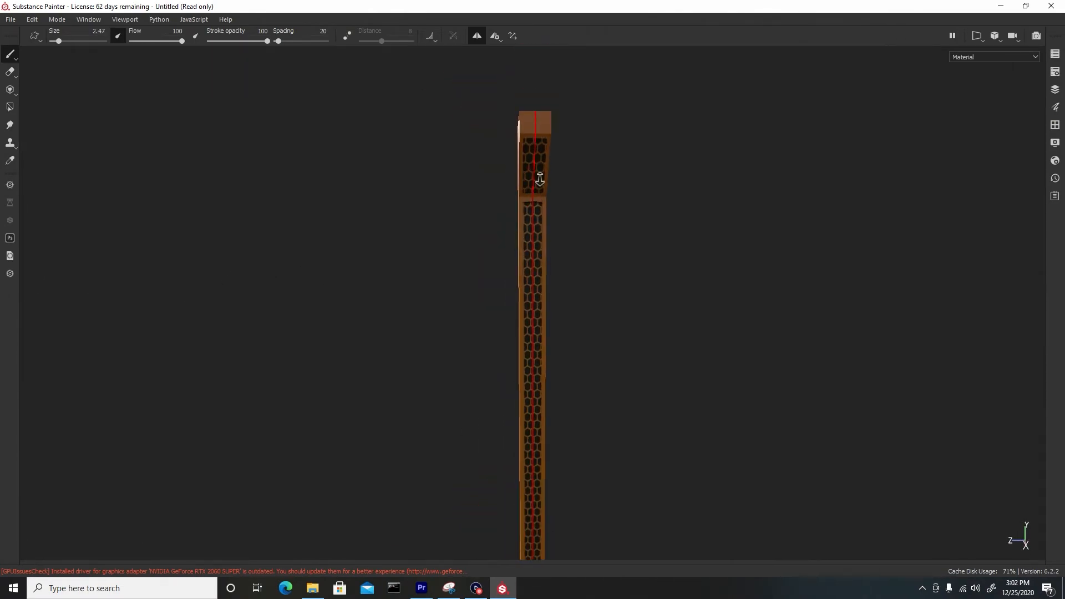
{"action": "right_click_drag", "start_coordinate": [538, 168], "coordinate": [578, 167], "text": "shift"}
{"action": "right_click_drag", "start_coordinate": [544, 167], "coordinate": [582, 200], "text": "alt"}
{"action": "right_click_drag", "start_coordinate": [563, 136], "coordinate": [558, 136], "text": "ctrl"}
{"action": "left_click", "coordinate": [563, 134]}
{"action": "left_click", "coordinate": [557, 277], "text": "shift"}
- Extend the straight metal line down the long narrow recessed panel on the divider's inner edge
{"action": "middle_click_drag", "start_coordinate": [549, 289], "coordinate": [511, 91], "text": "alt"}
{"action": "left_click", "coordinate": [515, 95], "text": "shift"}
{"action": "right_click_drag", "start_coordinate": [514, 167], "coordinate": [477, 133], "text": "alt"}
{"action": "left_click", "coordinate": [511, 443], "text": "shift"}
{"action": "right_click_drag", "start_coordinate": [516, 433], "coordinate": [483, 399], "text": "alt"}
{"action": "left_click_drag", "start_coordinate": [483, 333], "coordinate": [533, 344], "text": "alt"}
- Turn off the painting symmetry and inspect the metal trim across the whole divider
{"action": "left_click", "coordinate": [478, 36]}
{"action": "left_click_drag", "start_coordinate": [343, 194], "coordinate": [357, 264], "text": "alt"}
{"action": "right_click_drag", "start_coordinate": [583, 393], "coordinate": [601, 426], "text": "alt"}
{"action": "left_click_drag", "start_coordinate": [598, 420], "coordinate": [552, 320], "text": "alt"}
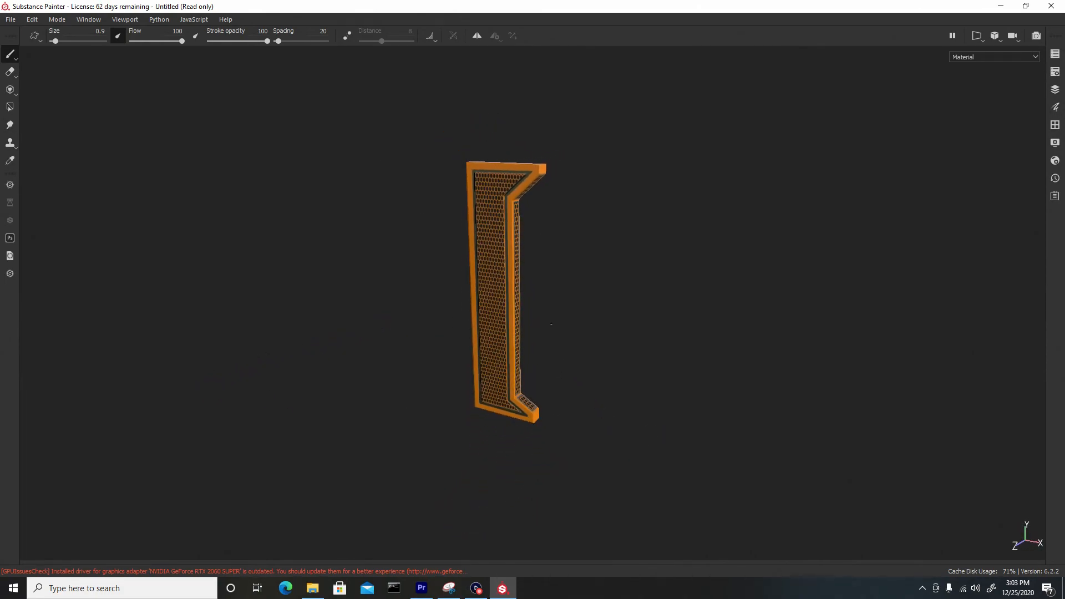
{"action": "middle_click_drag", "start_coordinate": [540, 301], "coordinate": [544, 307], "text": "alt"}
{"action": "right_click_drag", "start_coordinate": [544, 306], "coordinate": [596, 430], "text": "alt"}
{"action": "left_click_drag", "start_coordinate": [596, 430], "coordinate": [581, 388], "text": "alt"}
{"action": "right_click_drag", "start_coordinate": [580, 388], "coordinate": [558, 401], "text": "shift"}
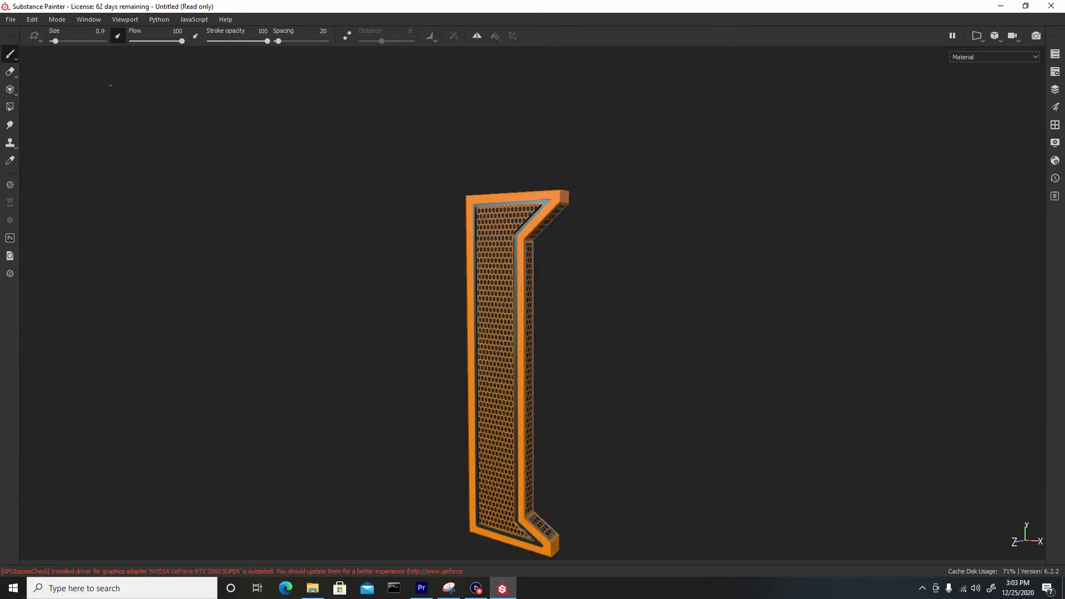
- Start a texture export and create a Divider_textures folder inside the Low Poly folder as its output directory
{"action": "left_click", "coordinate": [10, 19]}
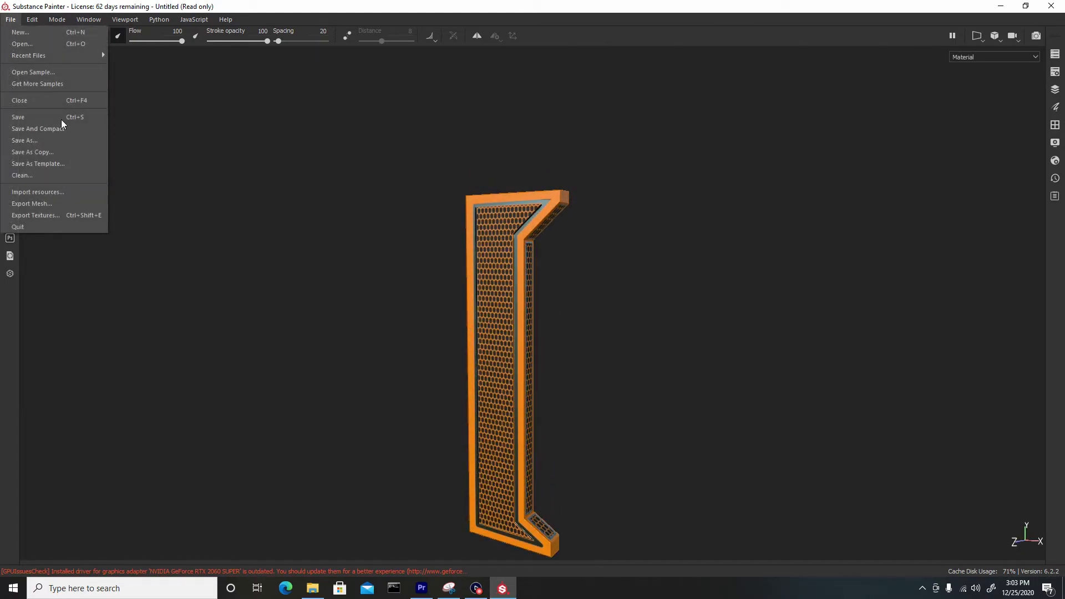
{"action": "left_click", "coordinate": [49, 216]}
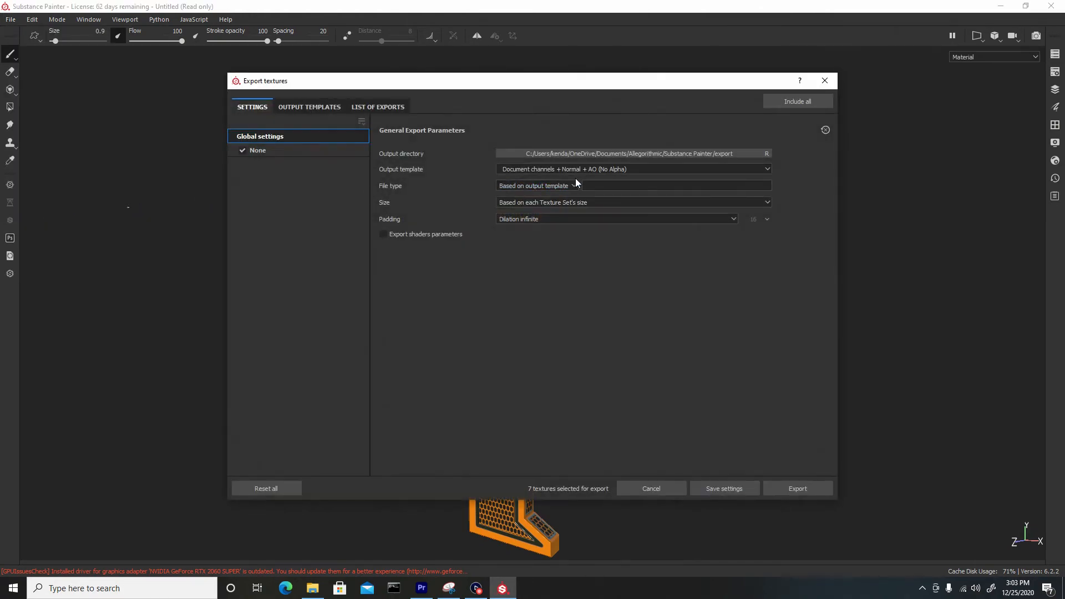
{"action": "left_click", "coordinate": [584, 154]}
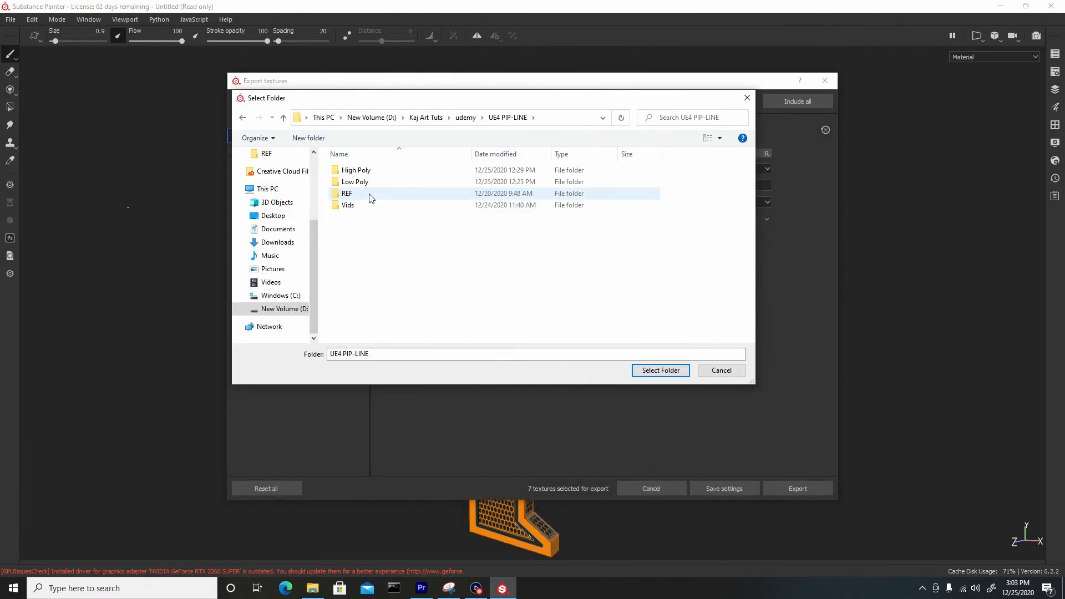
{"action": "double_click", "coordinate": [366, 182]}
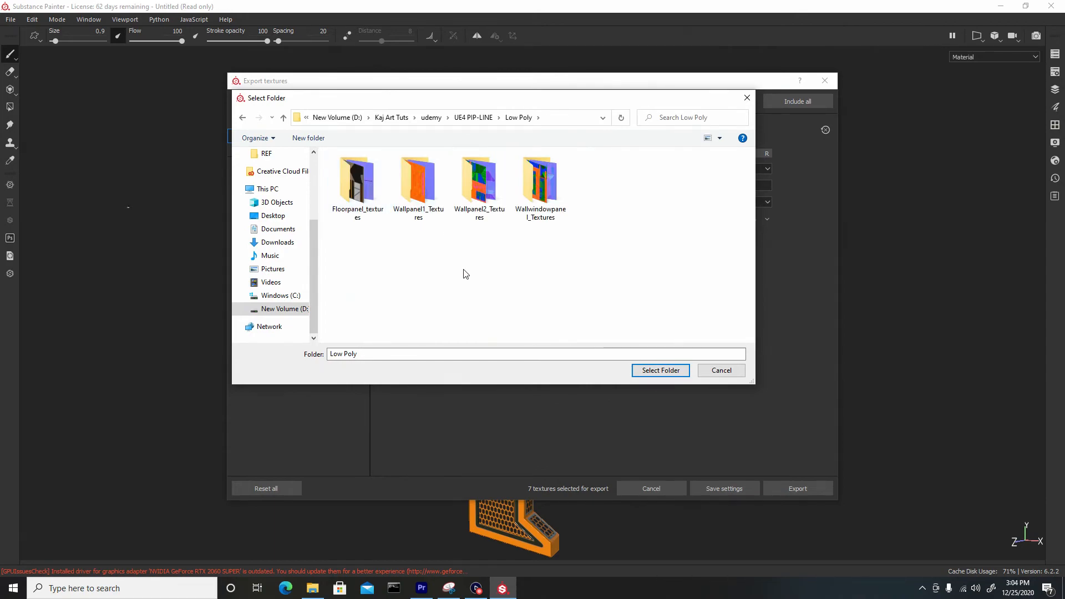
{"action": "left_click", "coordinate": [320, 142]}
{"action": "type", "text": "Divider"}
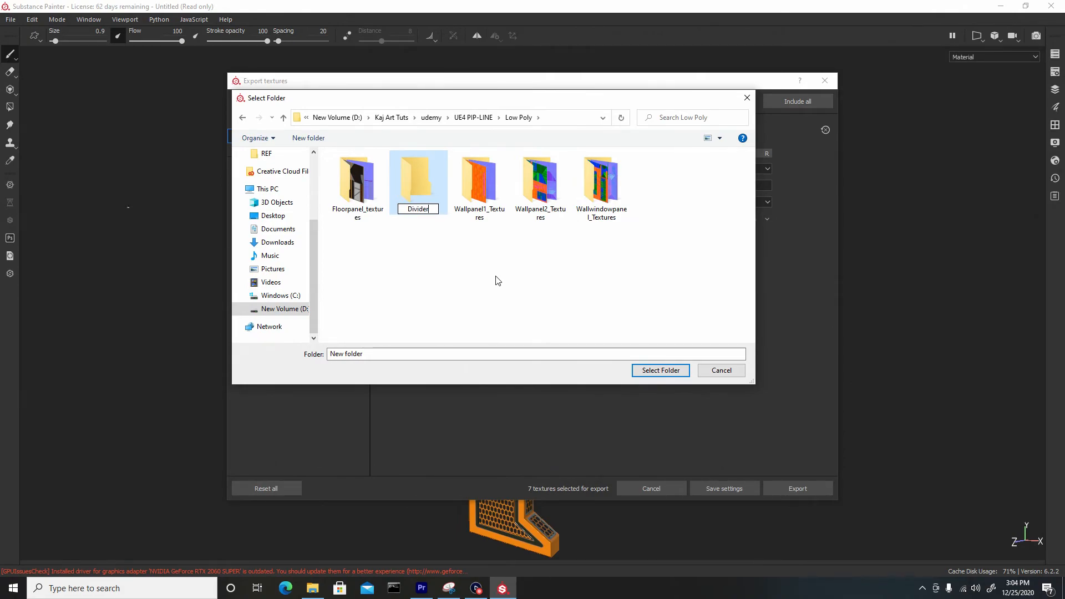
{"action": "type", "text": "_textu"}
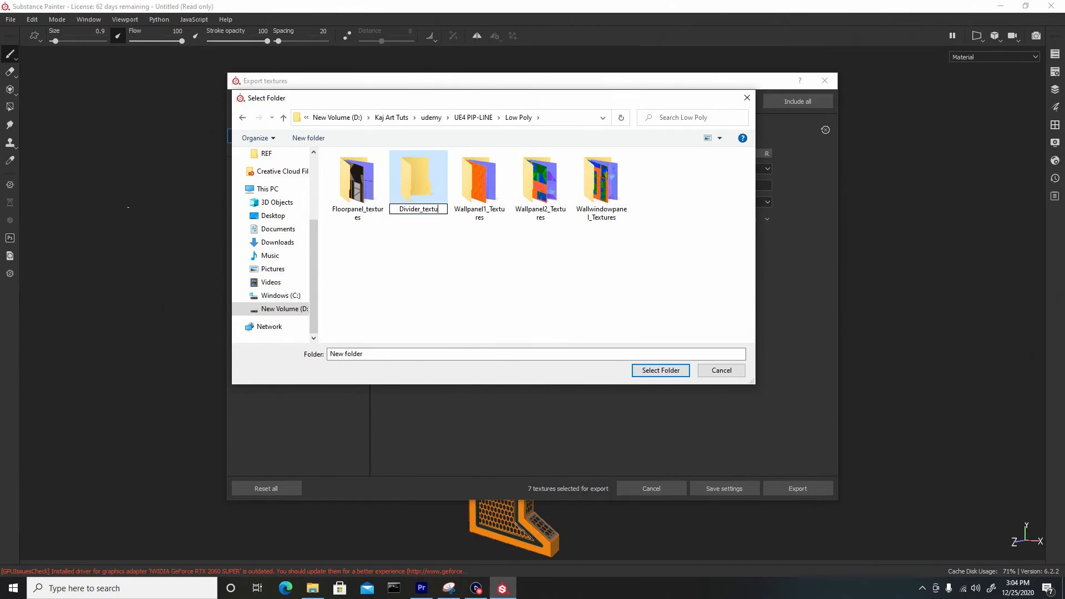
{"action": "type", "text": "res"}
{"action": "key", "text": "Return"}
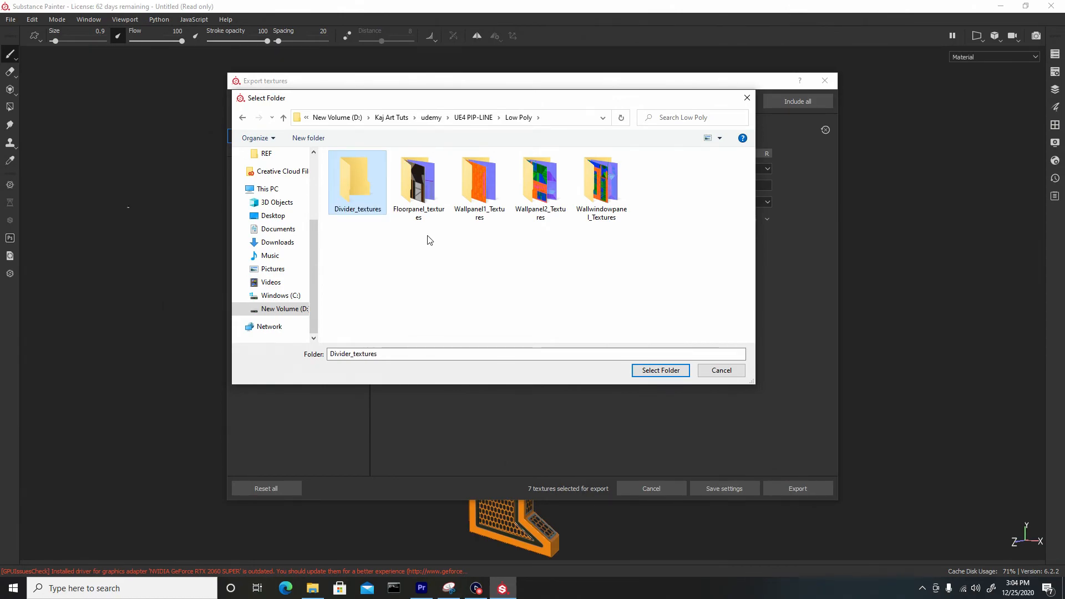
{"action": "double_click", "coordinate": [357, 174]}
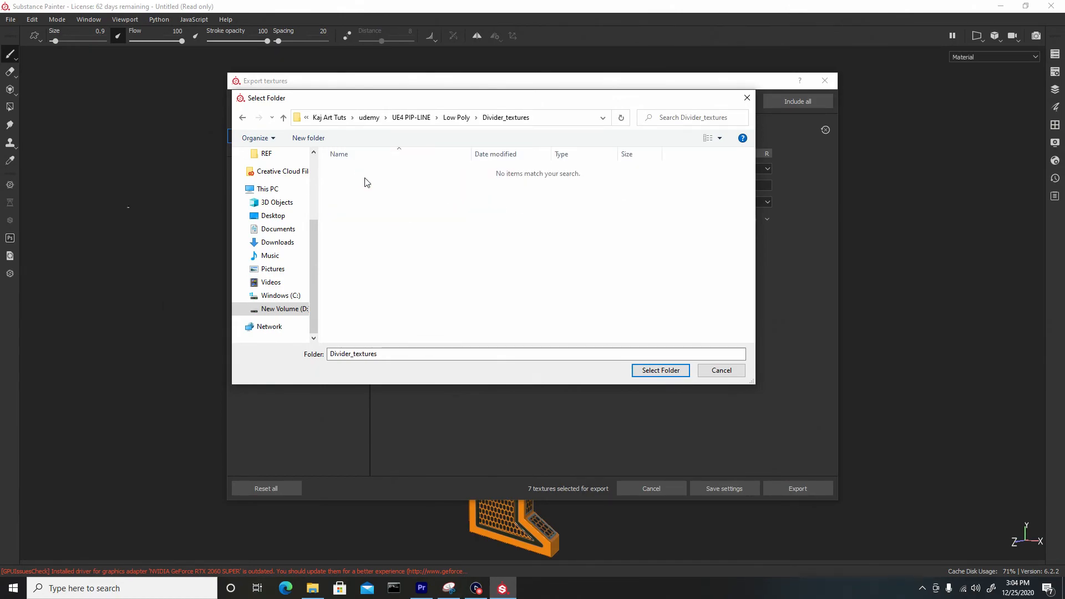
{"action": "left_click", "coordinate": [660, 370]}
- Export the textures with the Unreal Engine 4 (Packed) output template at size 4096
{"action": "left_click", "coordinate": [520, 172]}
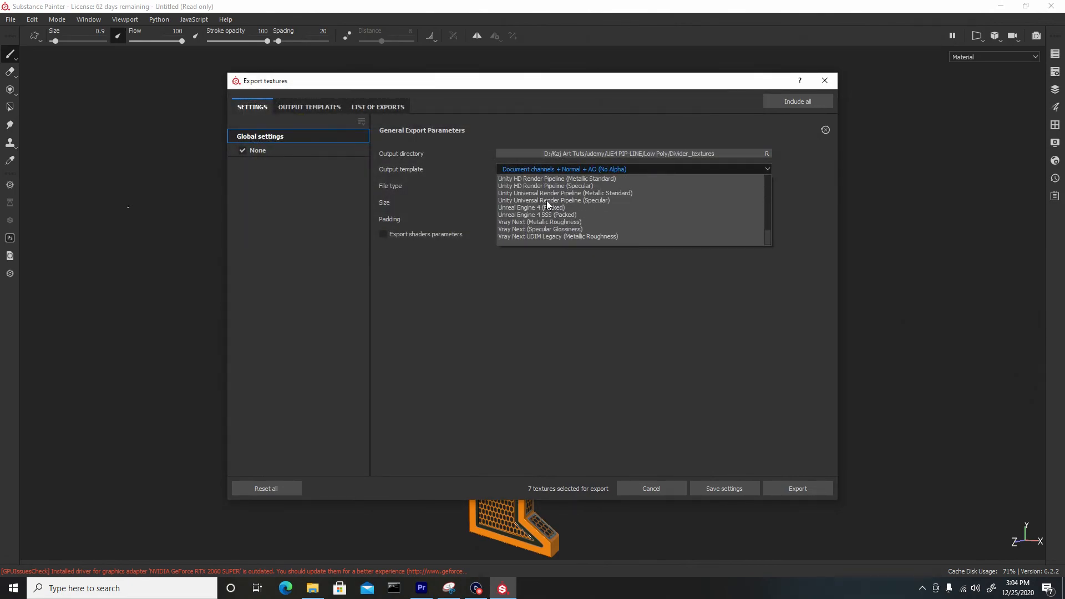
{"action": "scroll", "coordinate": [547, 205], "scroll_direction": "down", "scroll_amount": 2}
{"action": "scroll", "coordinate": [555, 216], "scroll_direction": "down", "scroll_amount": 3}
{"action": "left_click", "coordinate": [550, 210]}
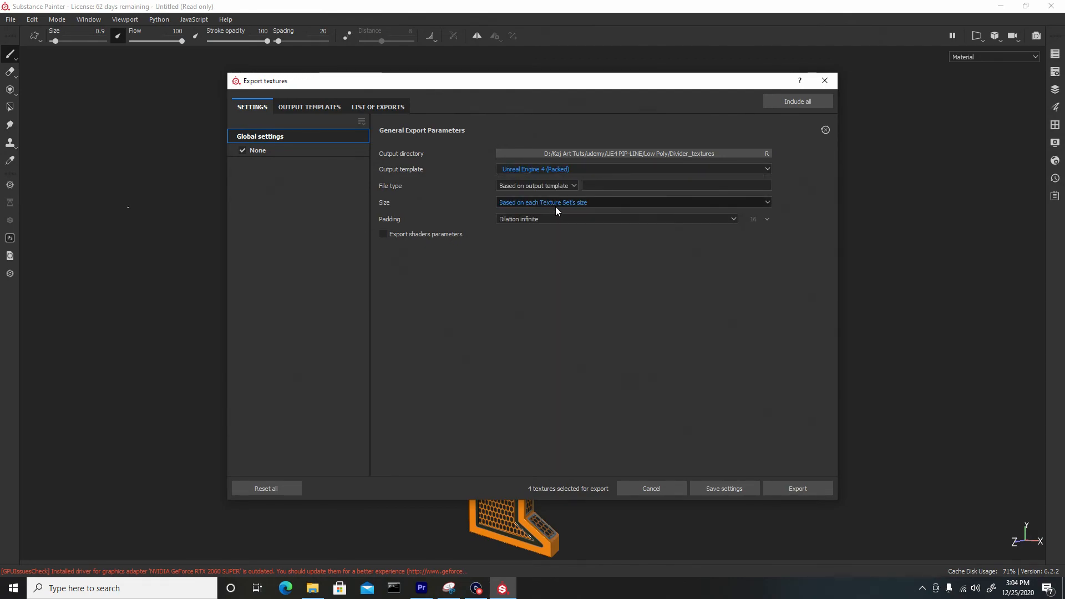
{"action": "left_click", "coordinate": [567, 202]}
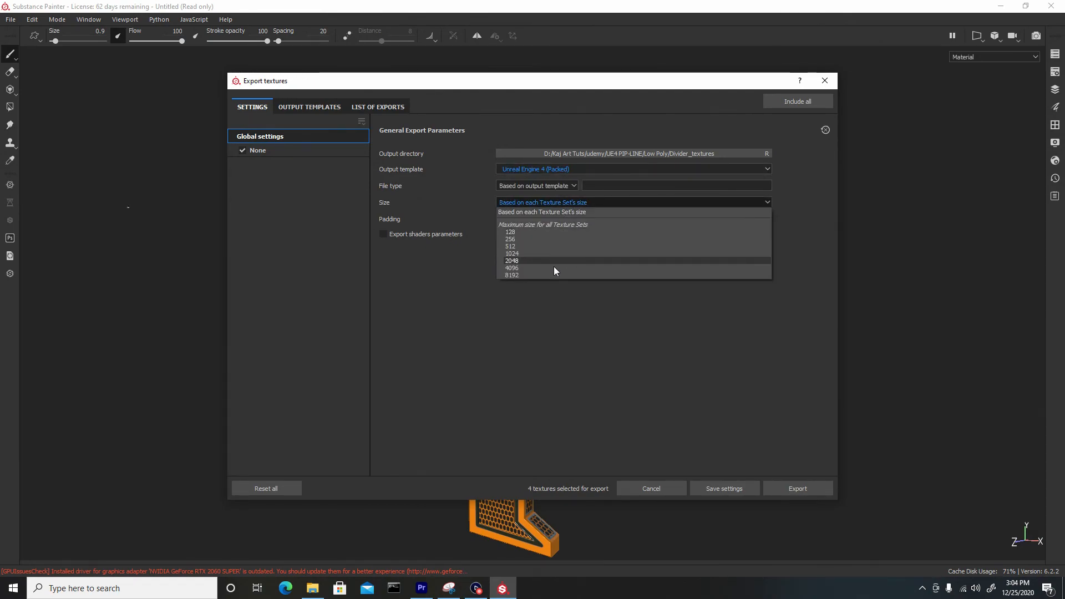
{"action": "left_click", "coordinate": [548, 268]}
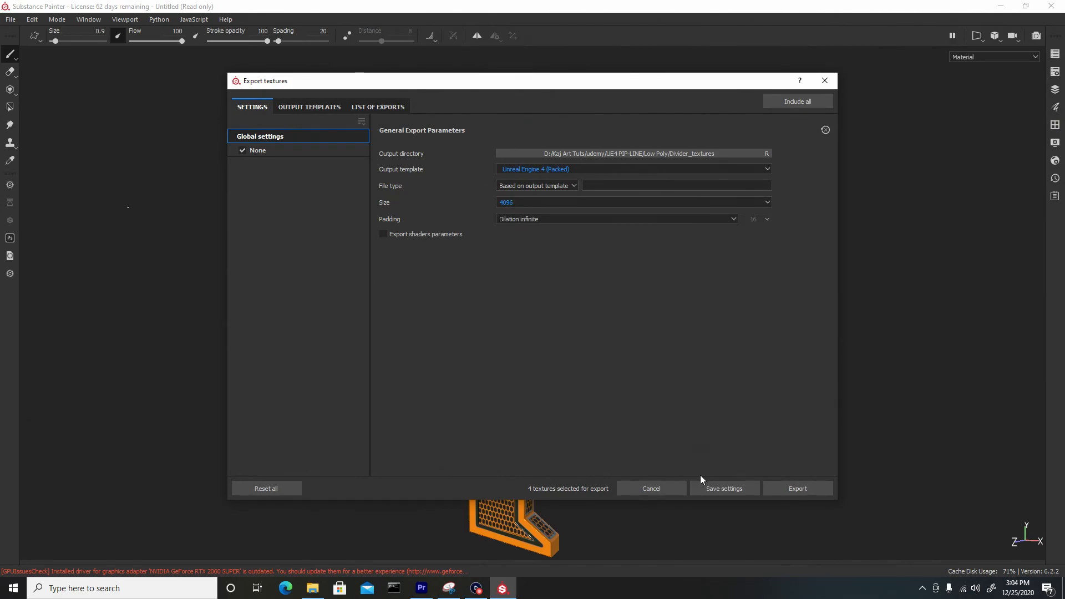
{"action": "left_click", "coordinate": [799, 489]}
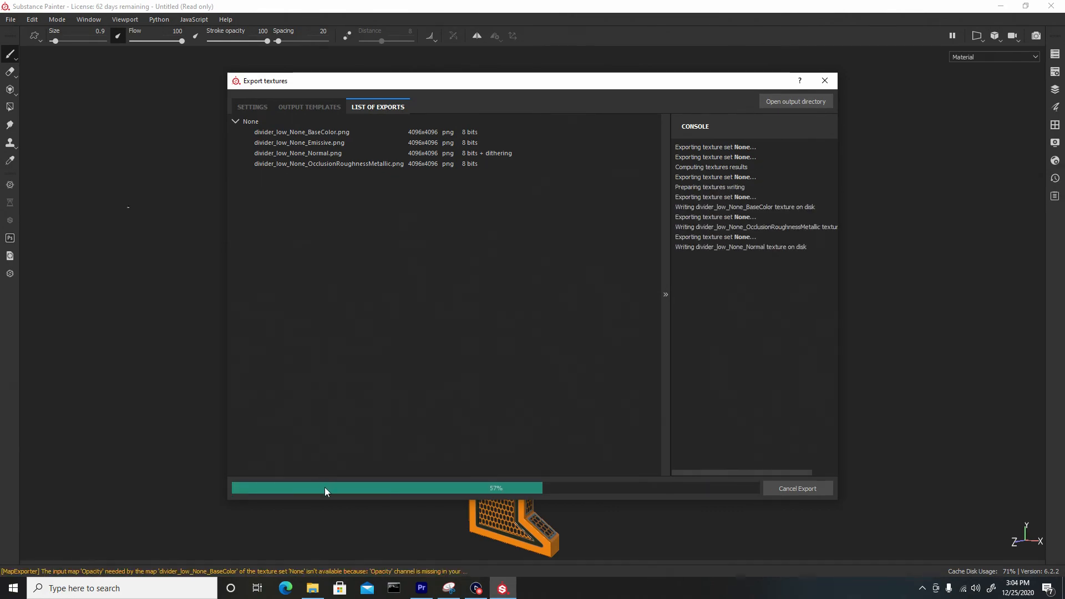
- In File Explorer, move the divider_low model into Divider_textures and delete the divider_low MTL file from the Low Poly folder
{"action": "mouse_move", "coordinate": [314, 589]}
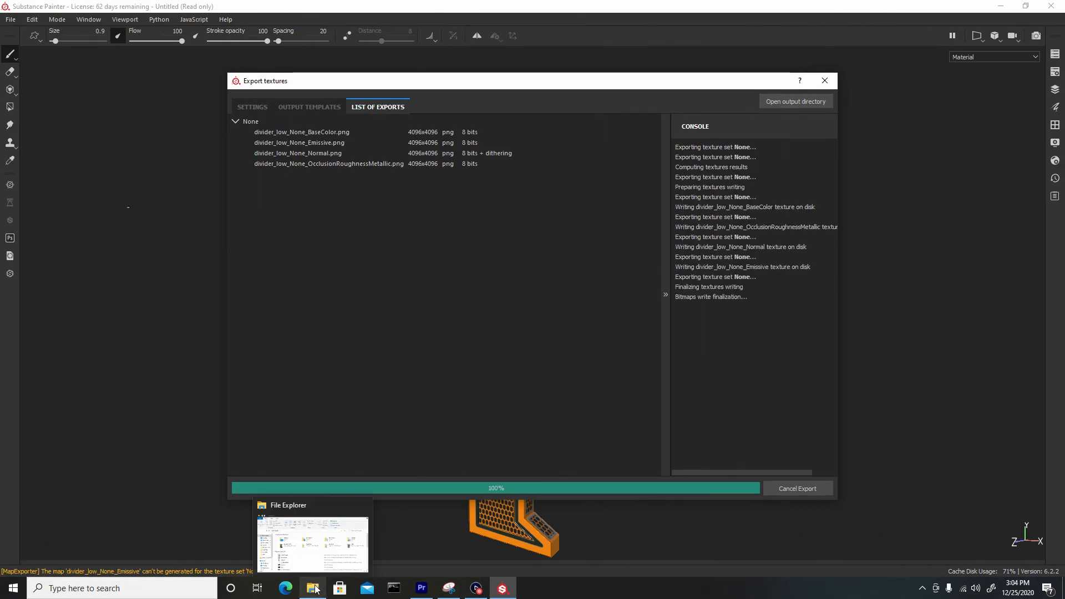
{"action": "left_click", "coordinate": [319, 588]}
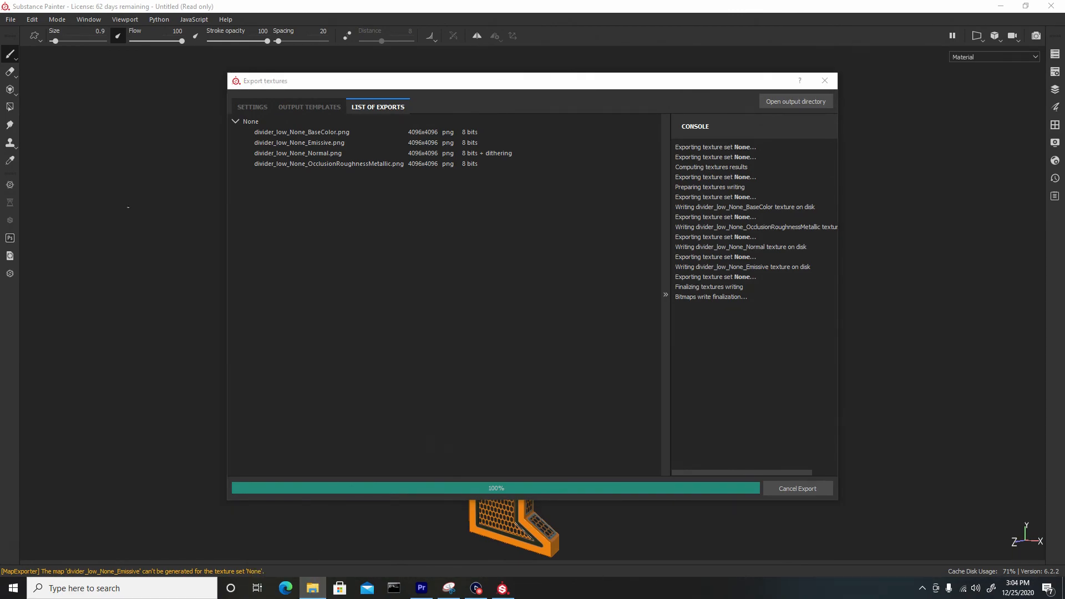
{"action": "left_click_drag", "start_coordinate": [1064, 125], "coordinate": [588, 151]}
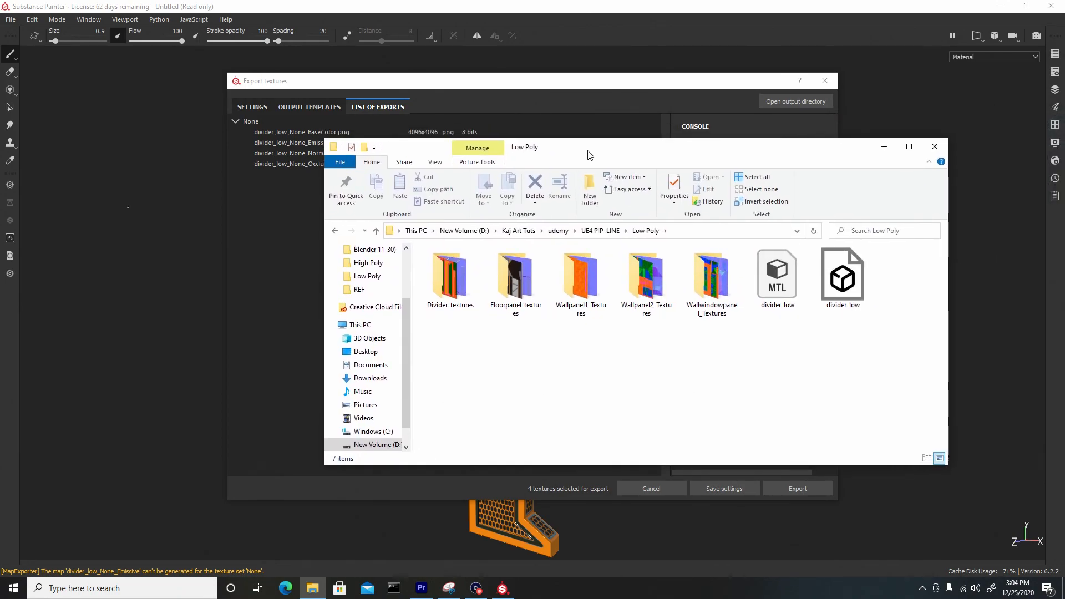
{"action": "left_click", "coordinate": [851, 284]}
{"action": "left_click_drag", "start_coordinate": [851, 284], "coordinate": [444, 304]}
{"action": "left_click", "coordinate": [784, 280]}
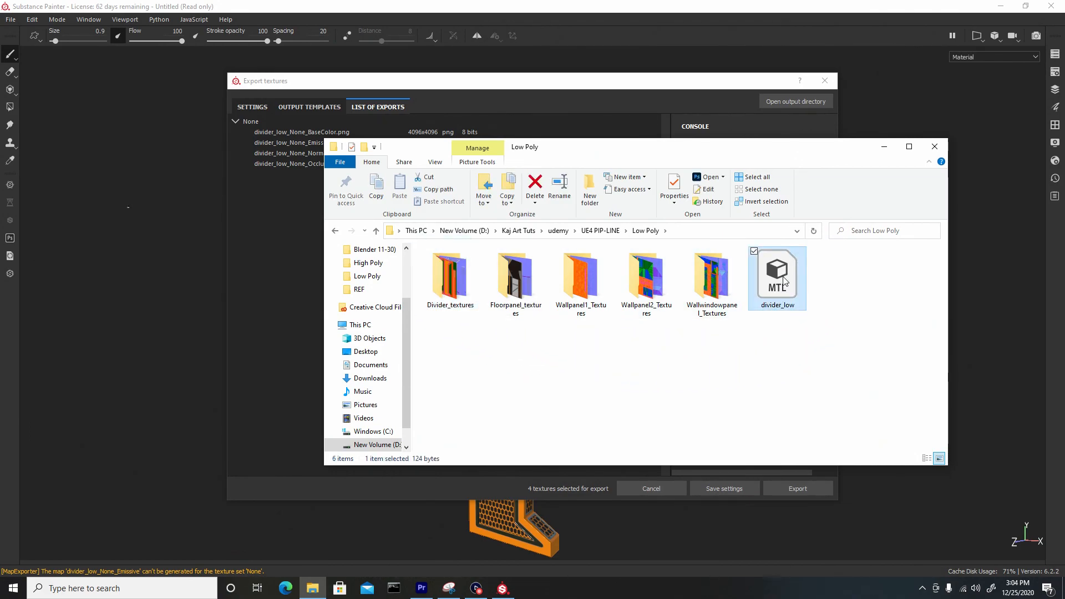
{"action": "key", "text": "Delete"}
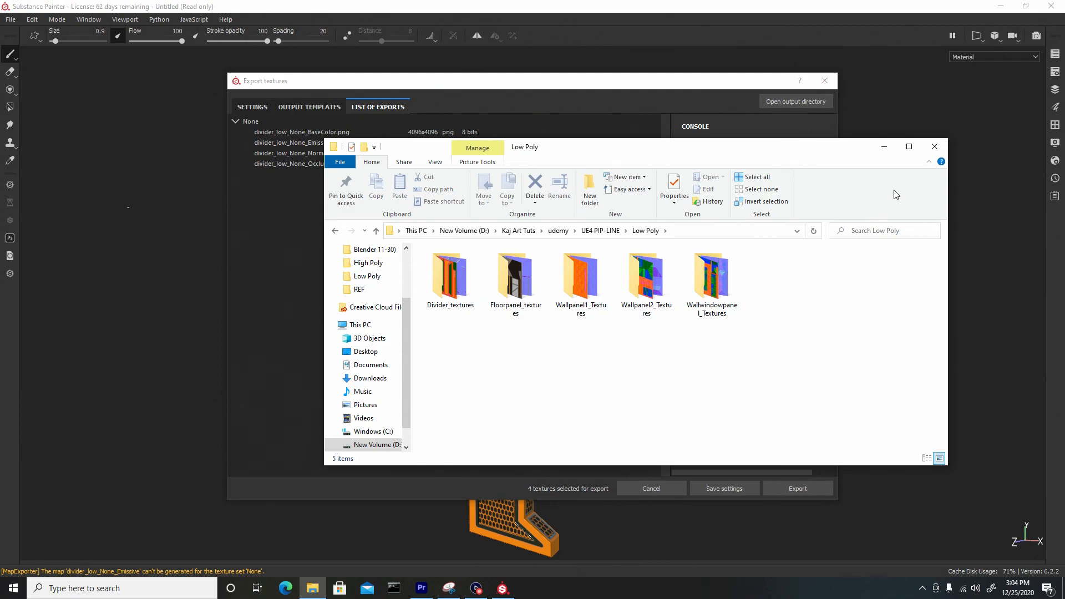